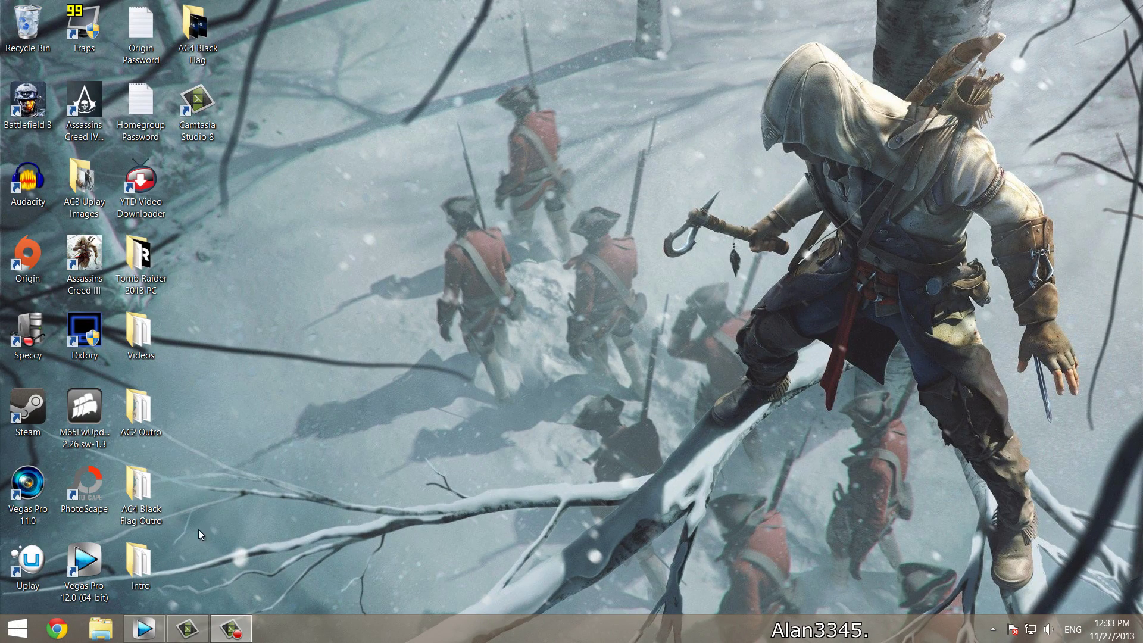
- Restore the minimized Vegas Pro 12.0 window from the taskbar
left_click(143, 629)
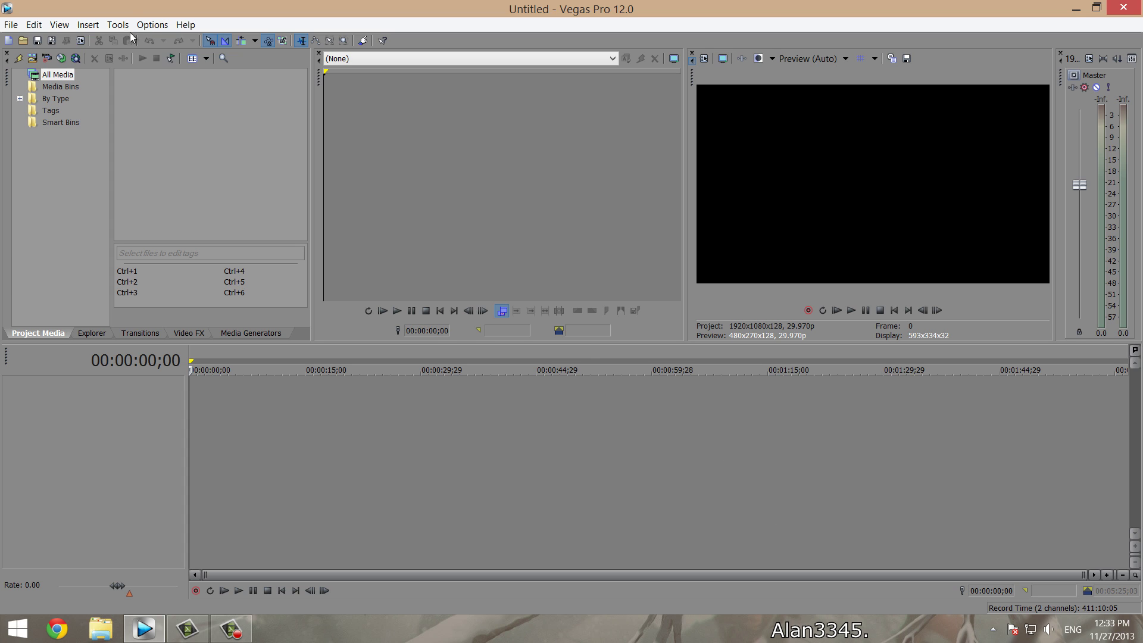
- Import 15.2.avi, always basing project video settings on it, and select the whole event
left_click(23, 41)
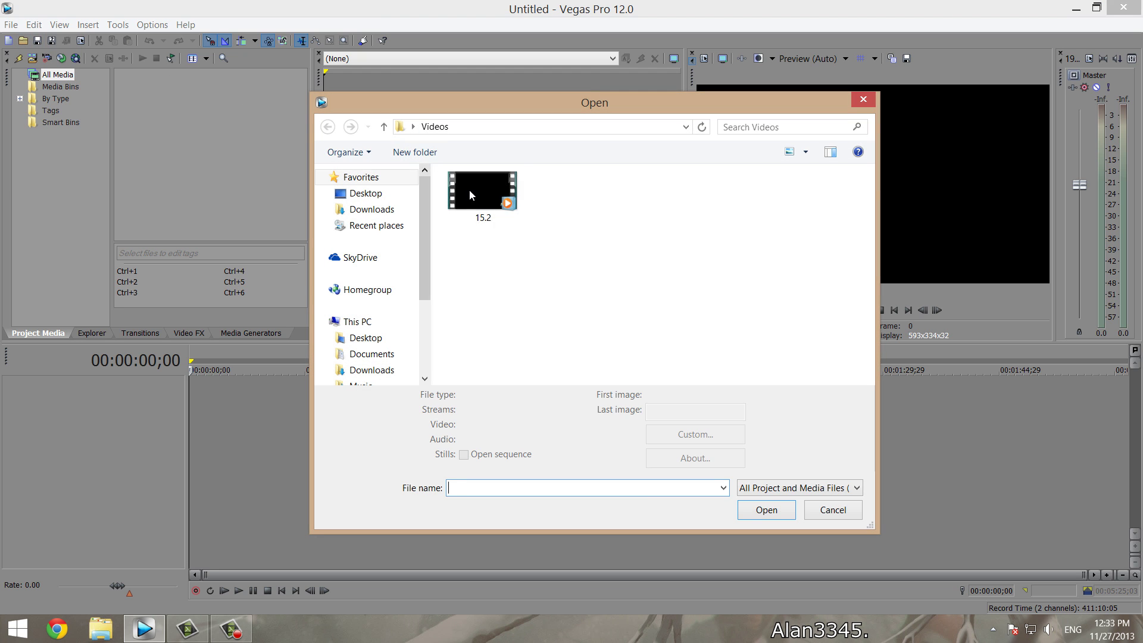
left_click(483, 213)
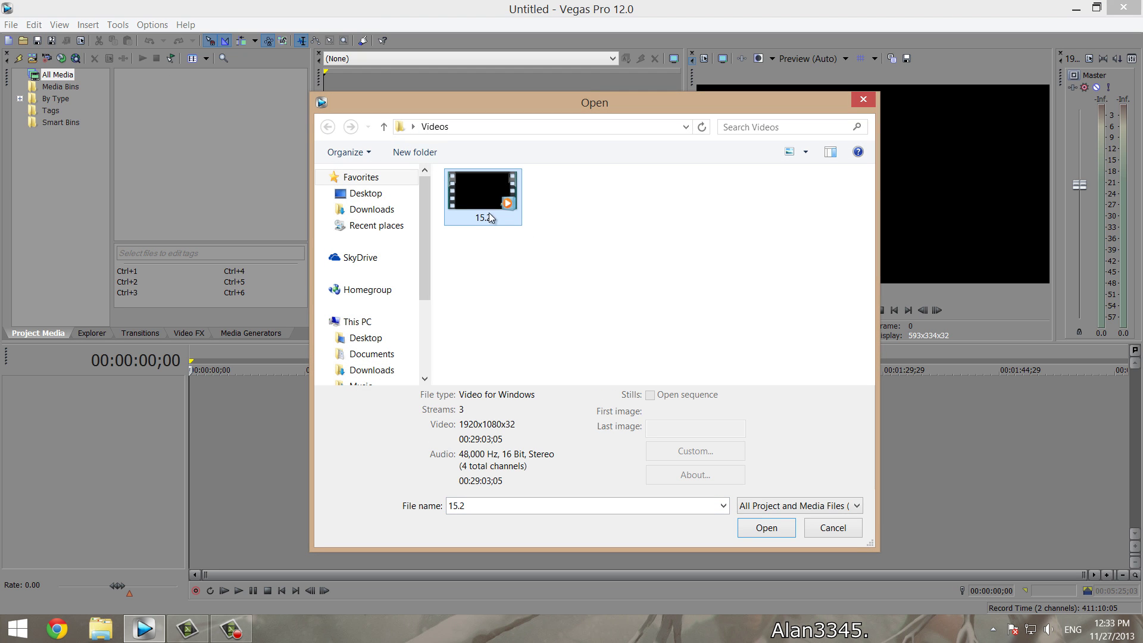
left_click(766, 528)
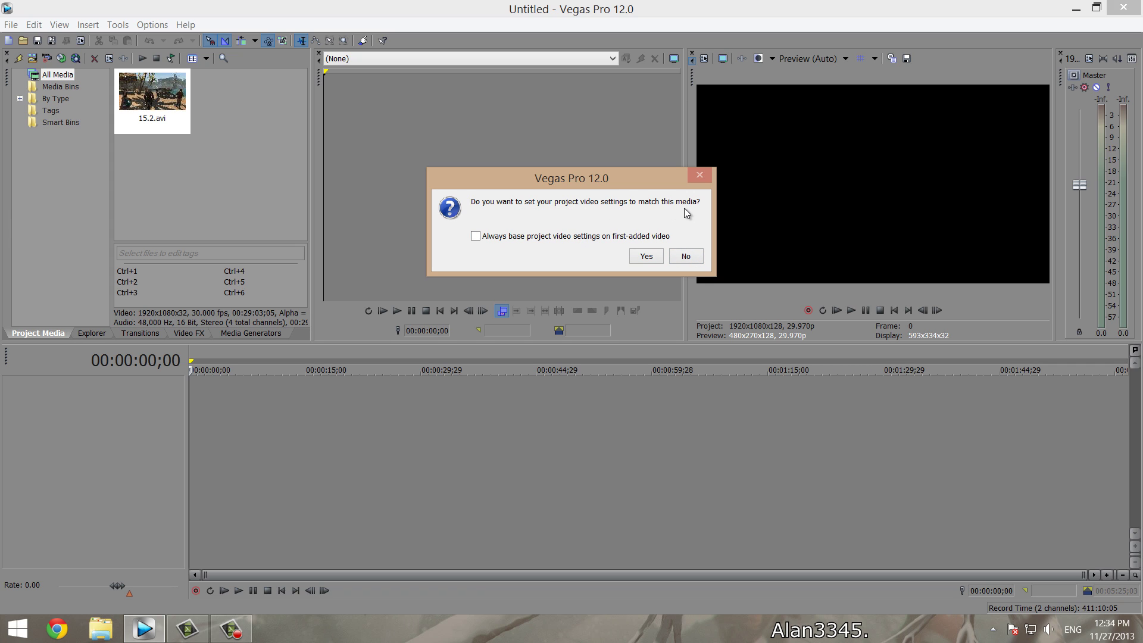
left_click(570, 238)
left_click(647, 256)
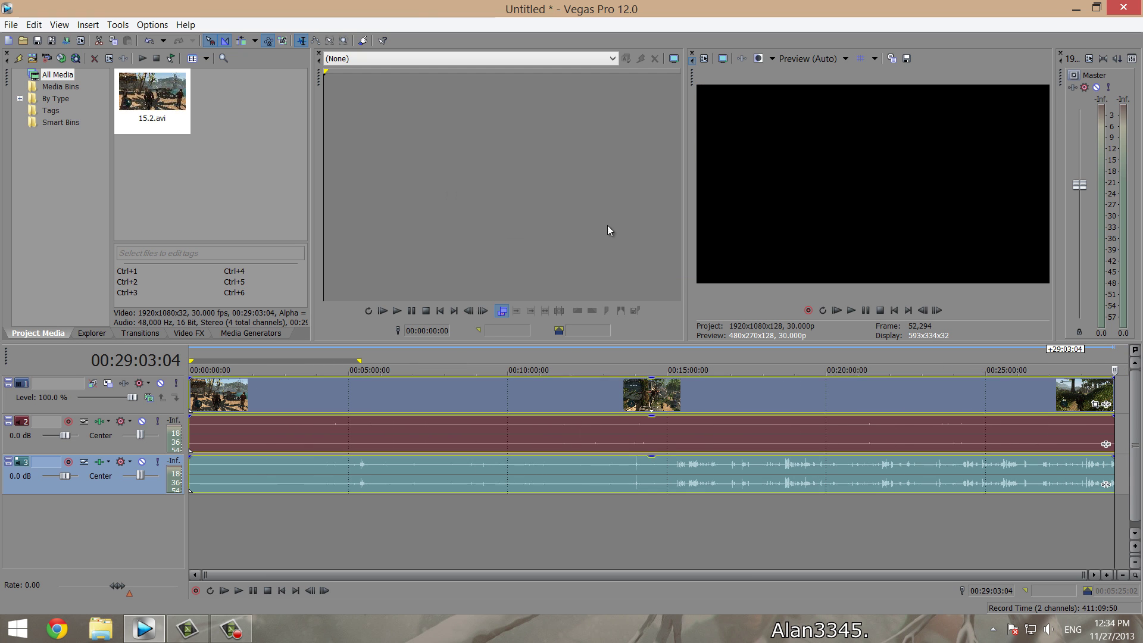
double_click(476, 398)
right_click(476, 398)
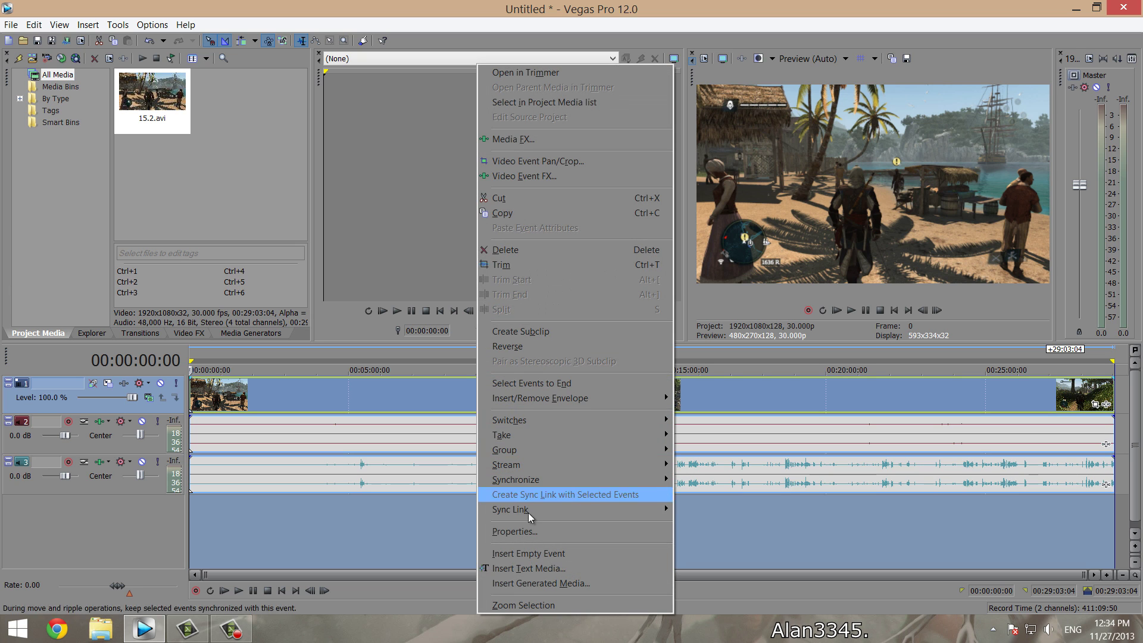
left_click(530, 531)
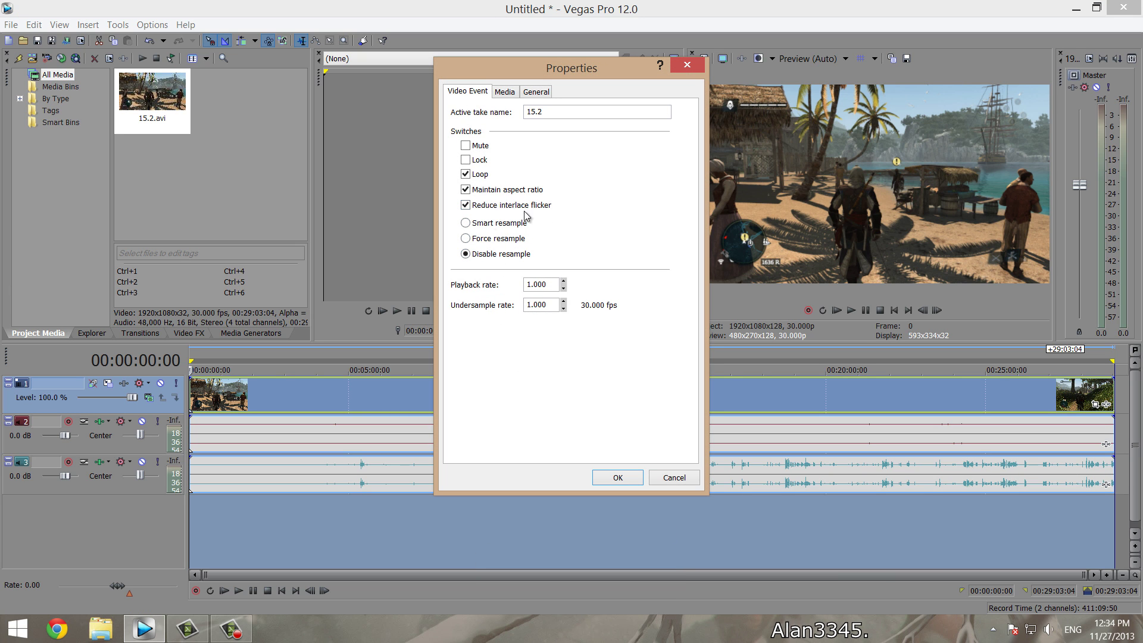
left_click(609, 478)
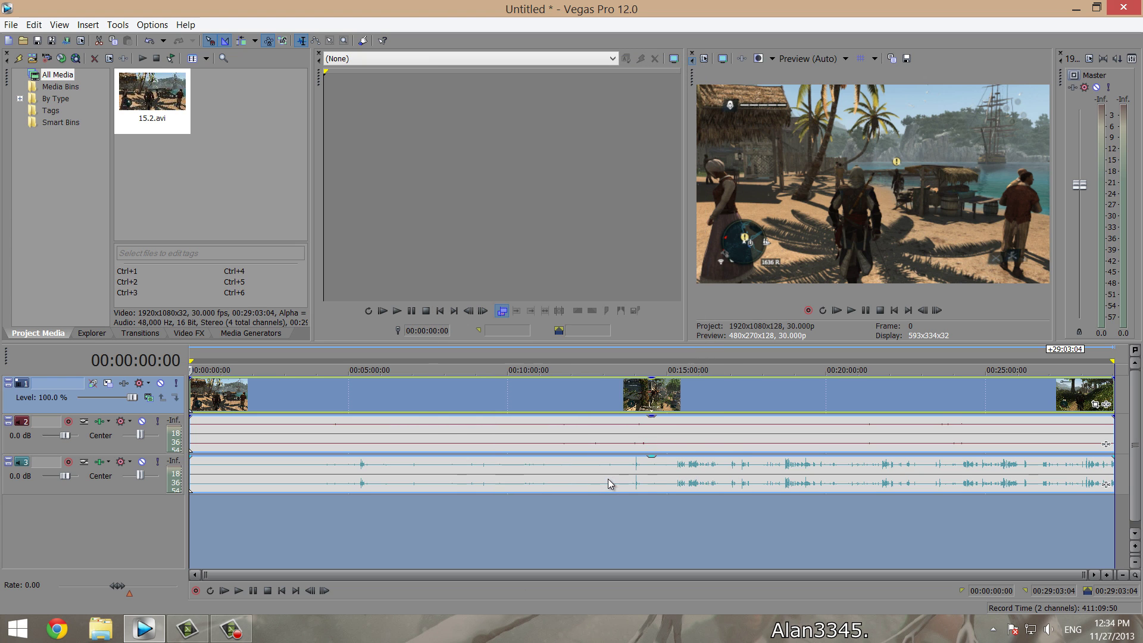
- Split the clip at 00:22:18:14, delete the earlier part, and move the rest to the start
left_click(693, 392)
left_click(776, 393)
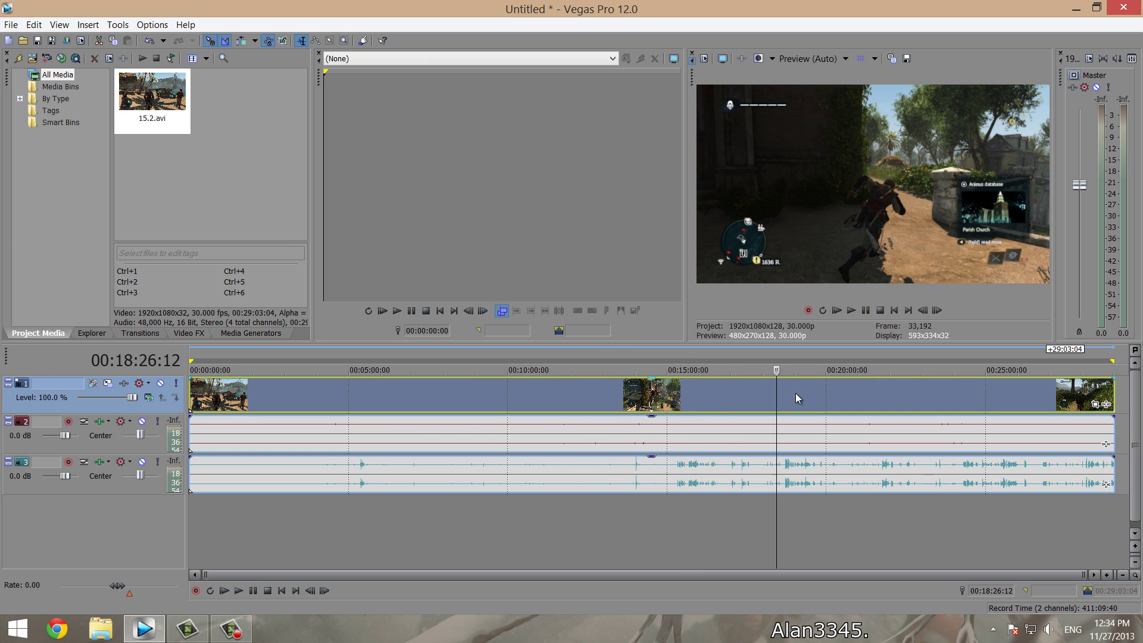
left_click(844, 394)
left_click(875, 394)
left_click(921, 394)
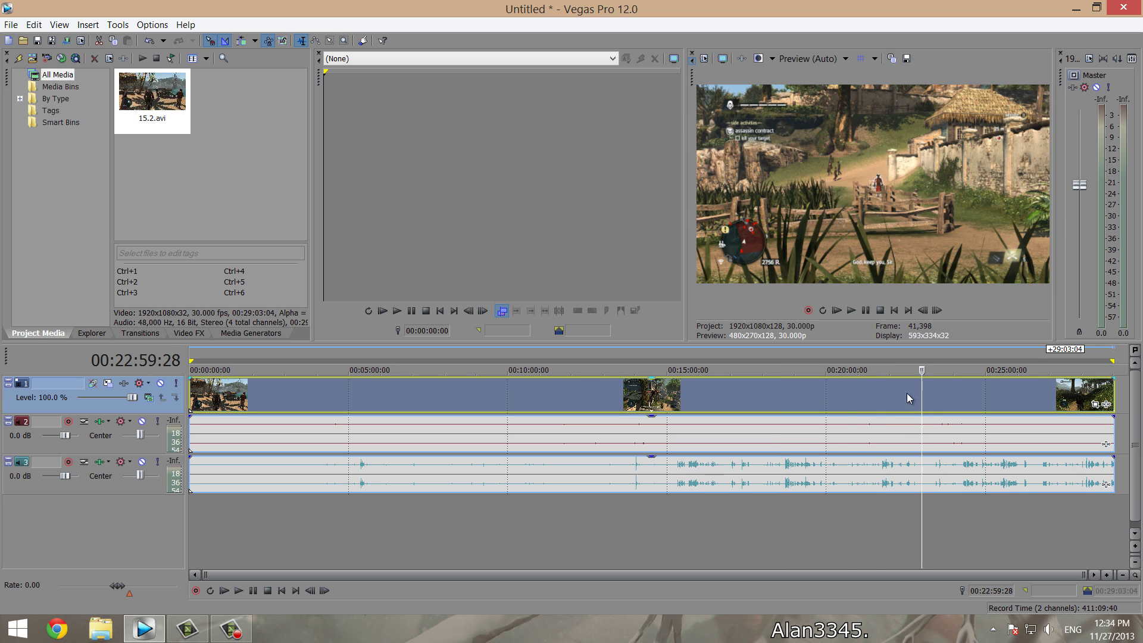
left_click(895, 394)
left_click(884, 394)
left_click(899, 392)
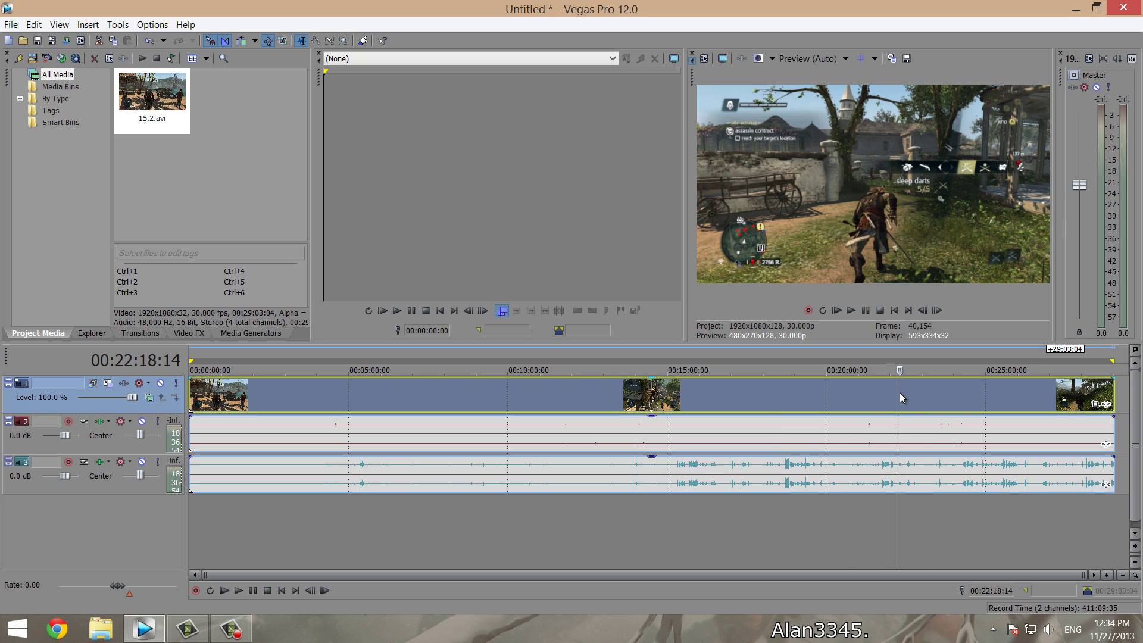
key("s")
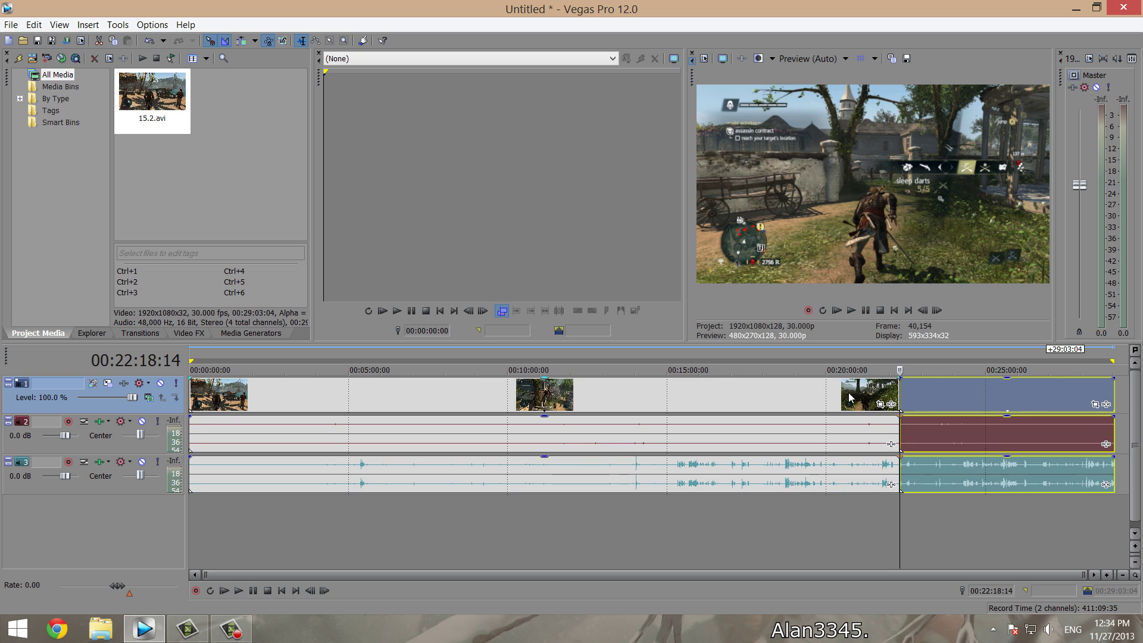
left_click(827, 398)
key("Delete")
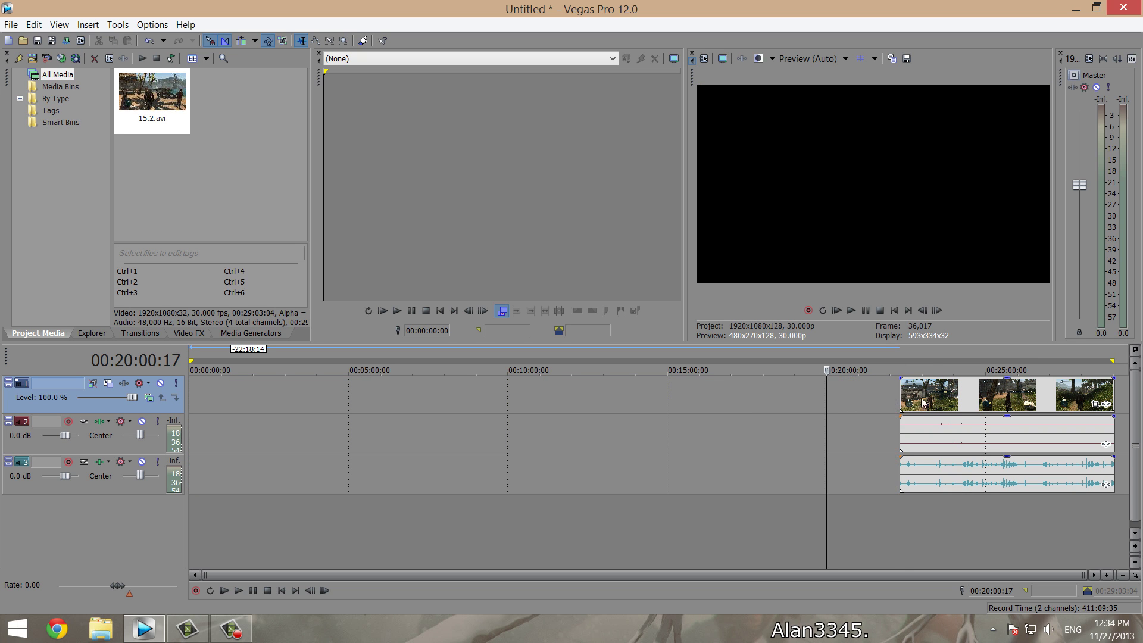
left_click_drag(917, 404, 202, 411)
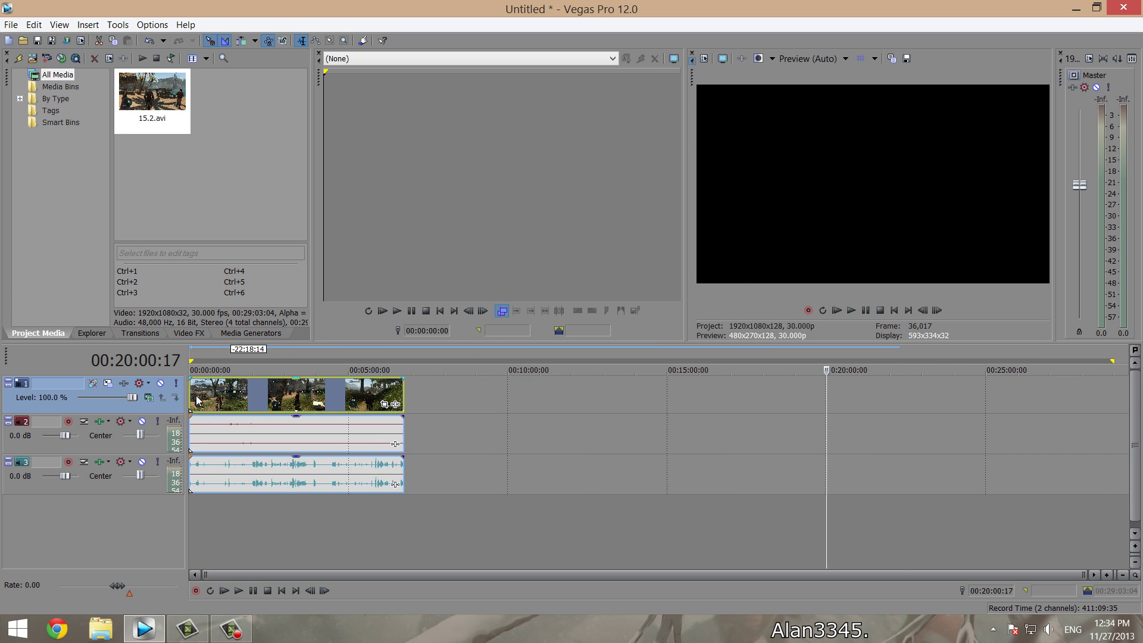
- Select the track 2 and track 3 audio events in turn and start playback
left_click(266, 475)
left_click(263, 425)
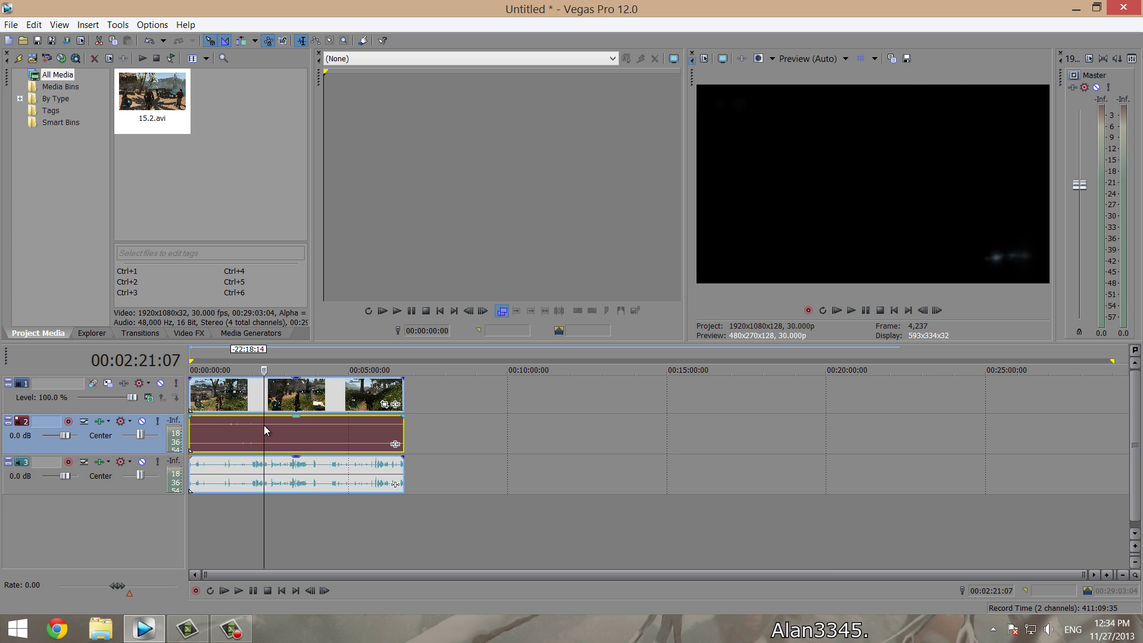
left_click(270, 430)
left_click(271, 434)
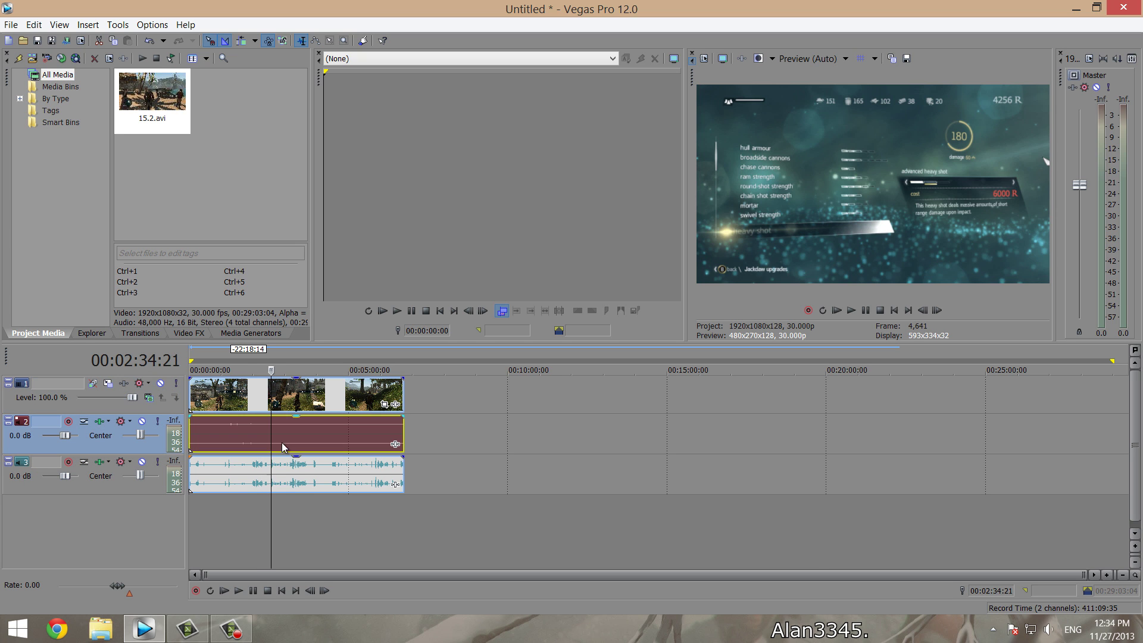
left_click(293, 473)
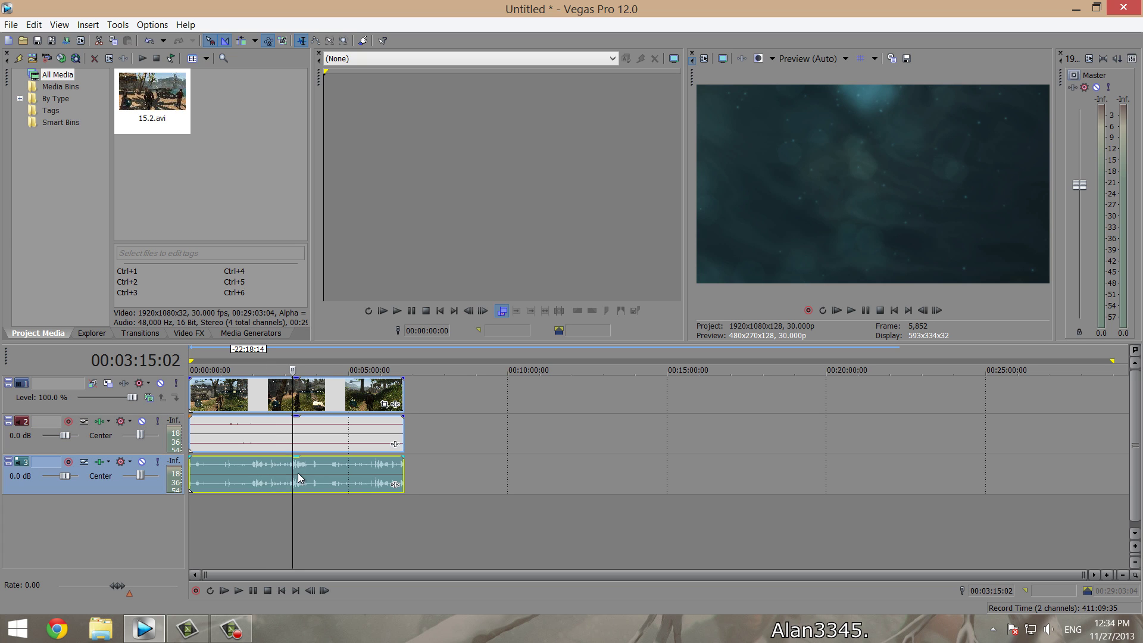
left_click(249, 442)
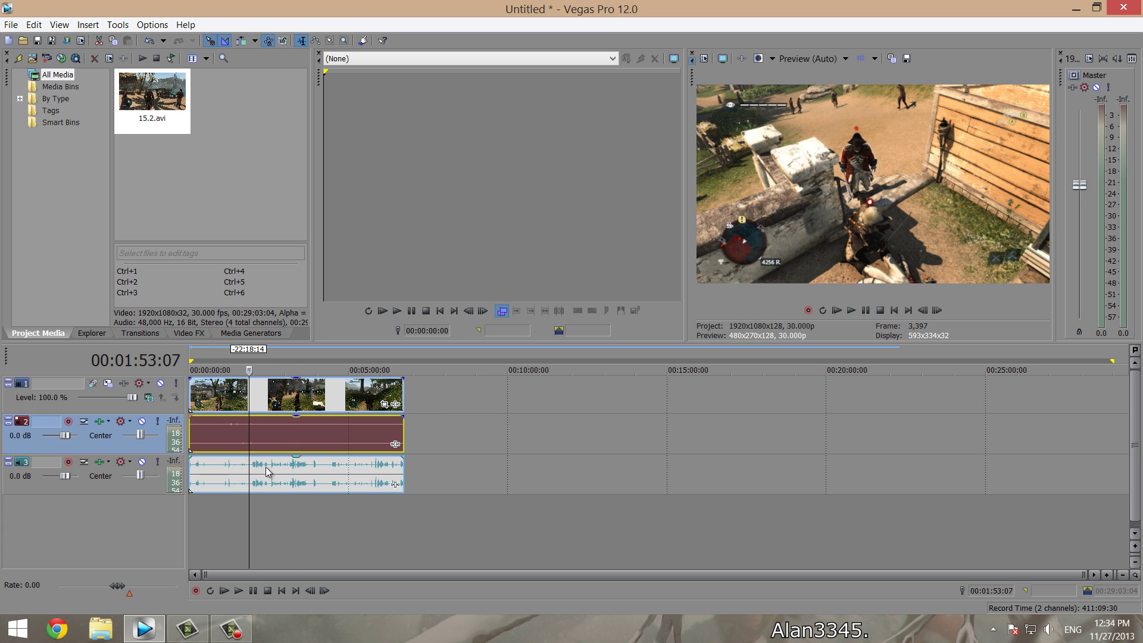
left_click(248, 468)
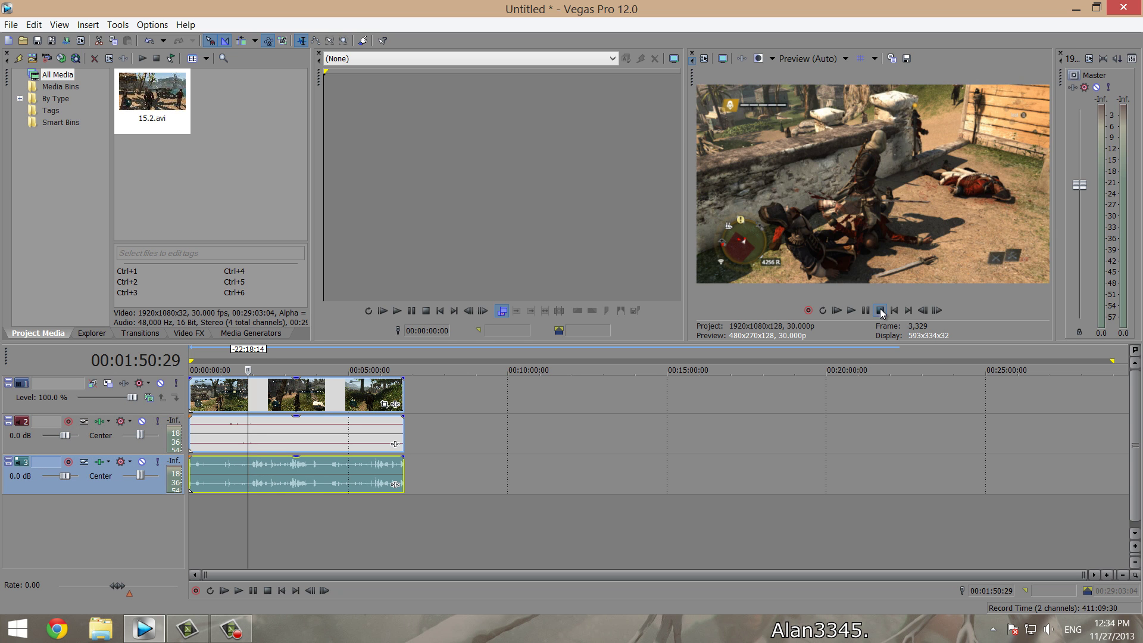
left_click(852, 310)
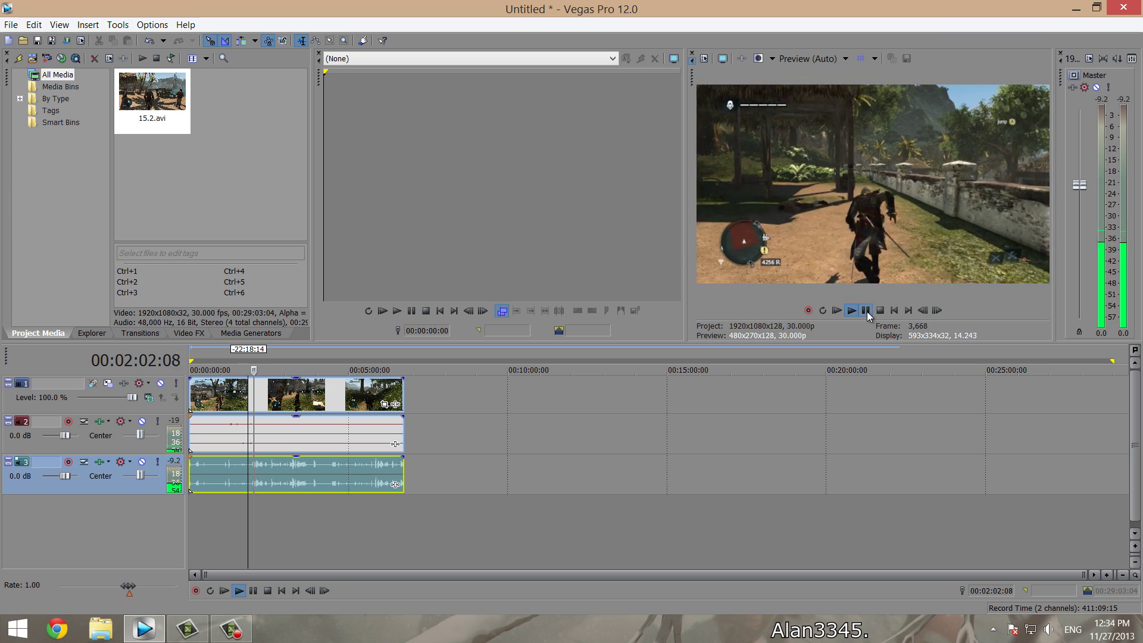
- Pause playback and delete the track 3 audio event
left_click(866, 310)
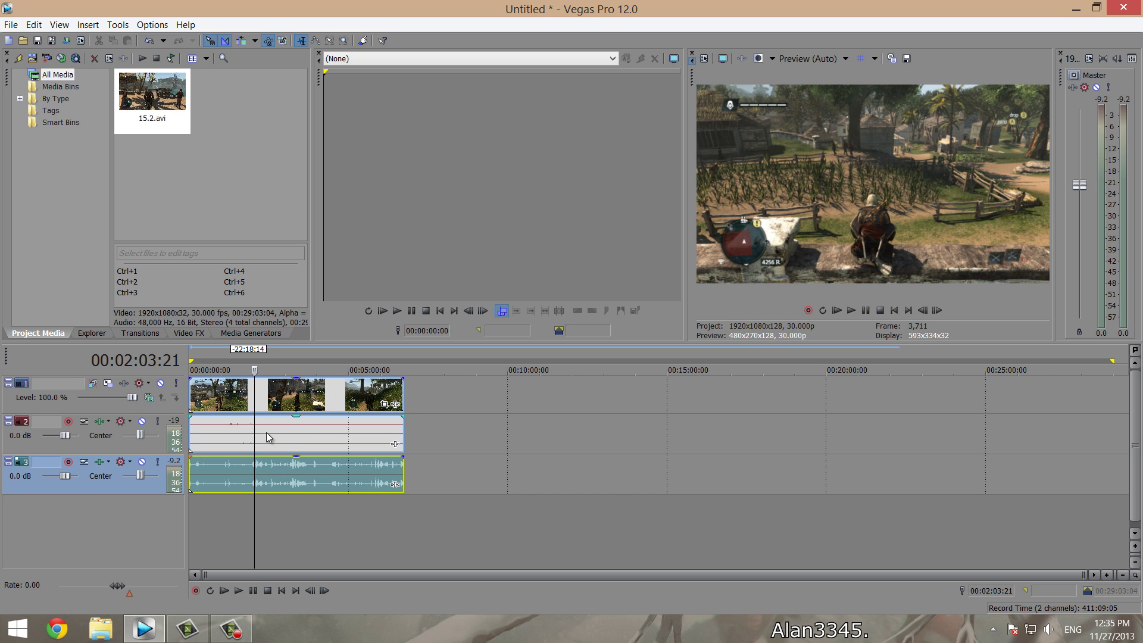
left_click(290, 477)
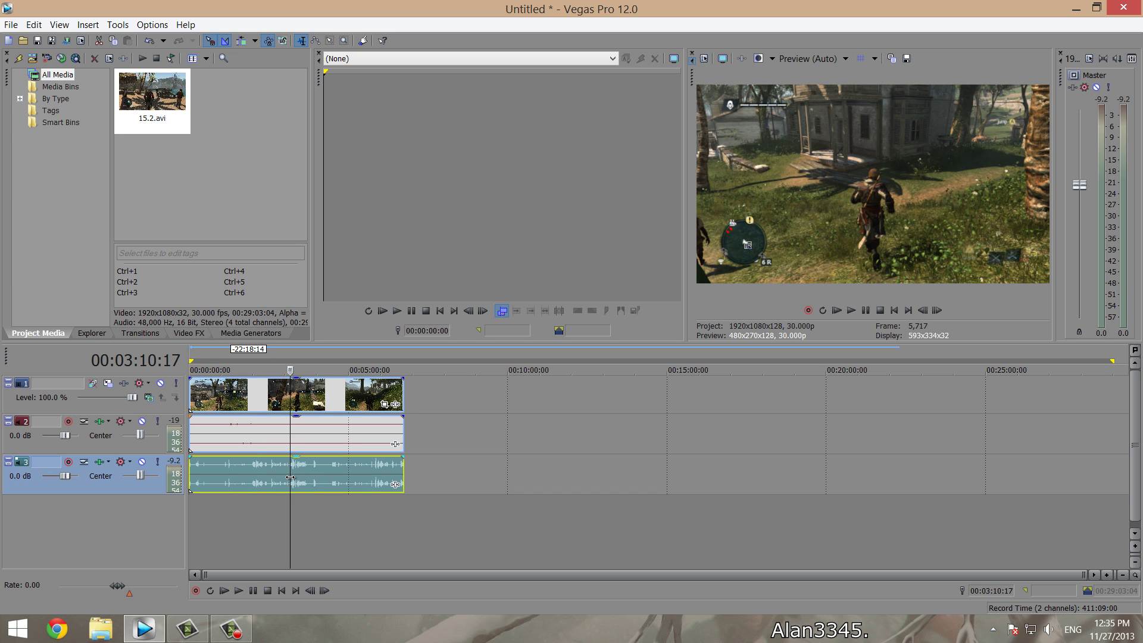
key("Delete")
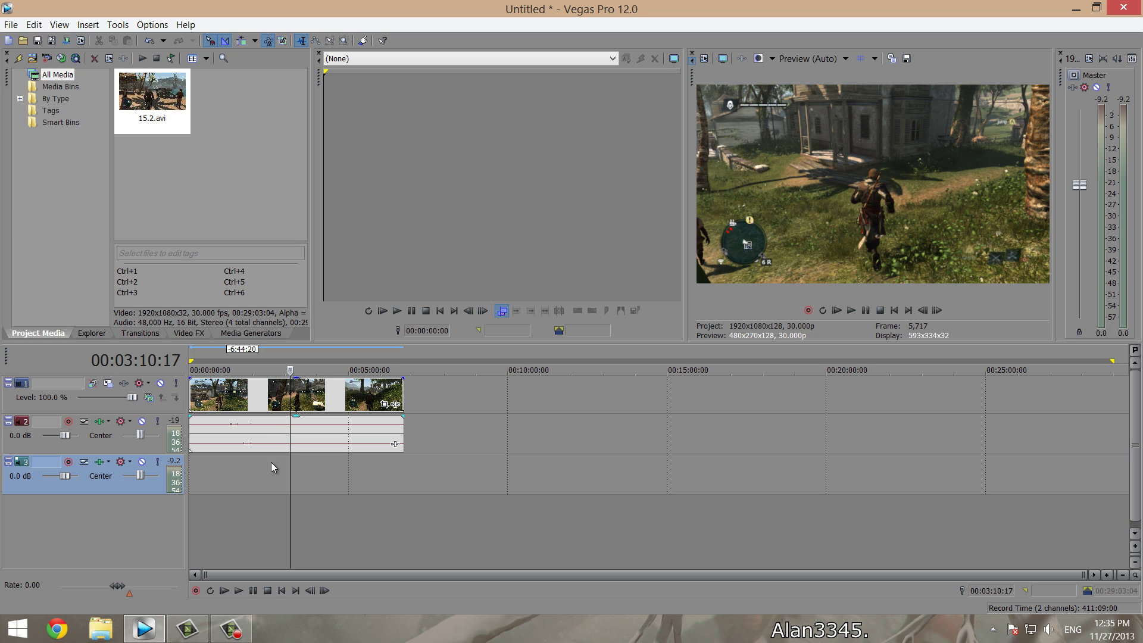
- Check the video event's effects, then select the full trimmed event and open Project Properties
left_click(234, 410)
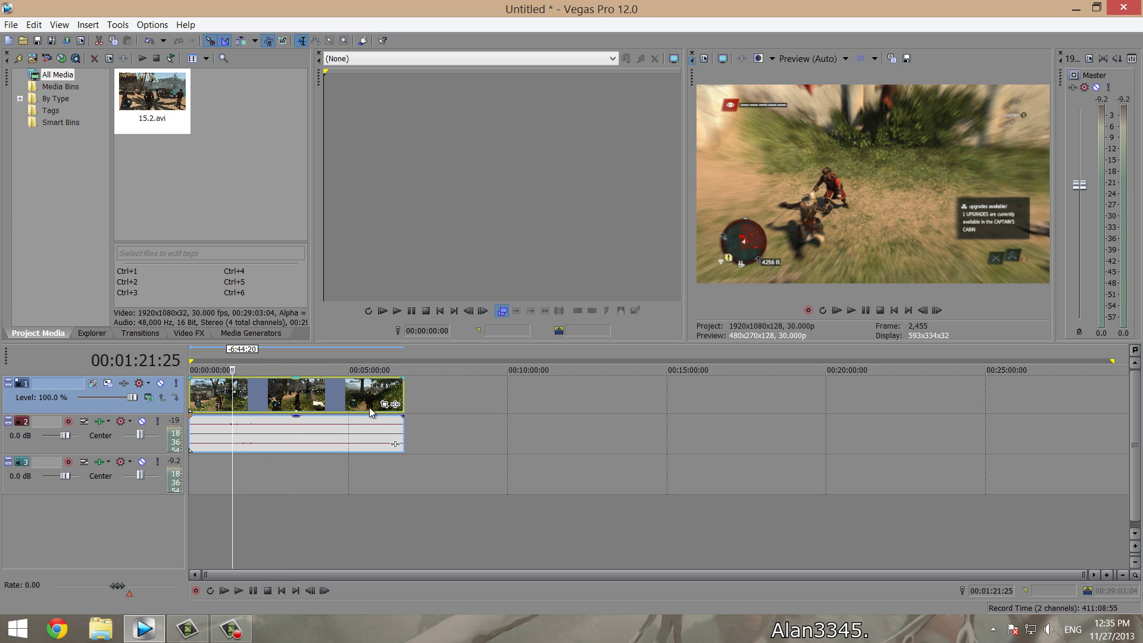
left_click(386, 405)
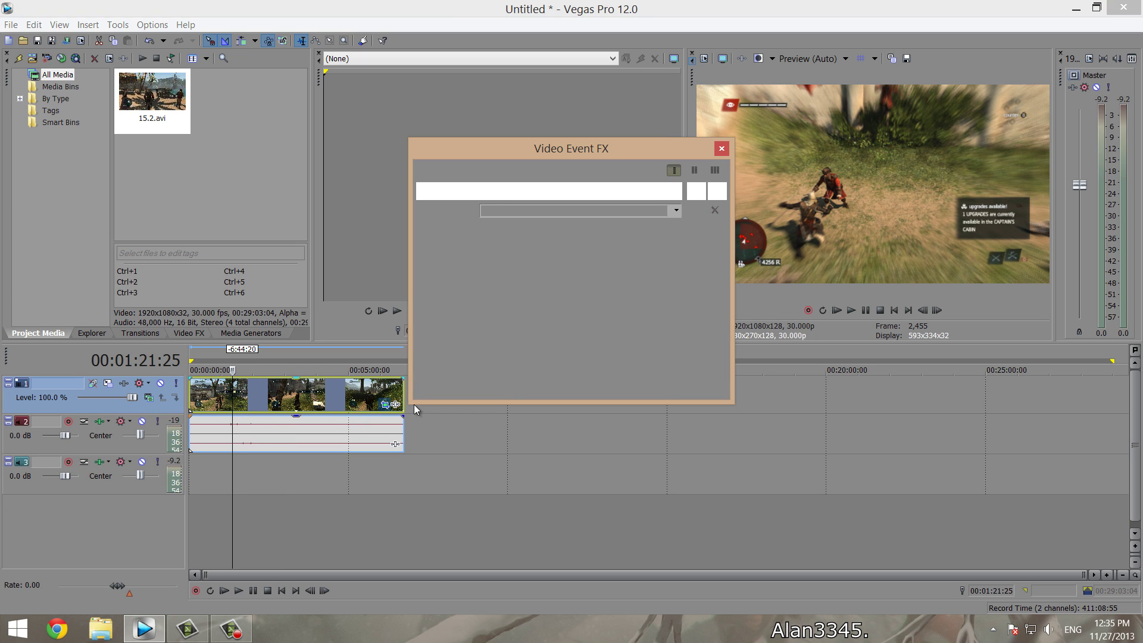
left_click(719, 152)
left_click(291, 404)
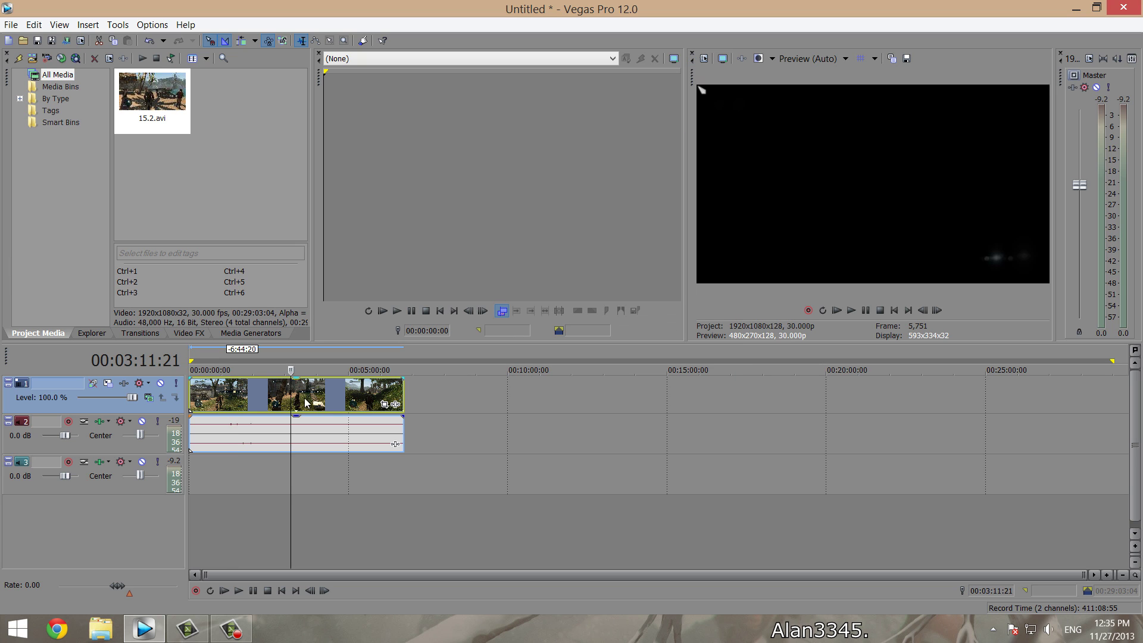
left_click(256, 403)
left_click(225, 398)
double_click(226, 397)
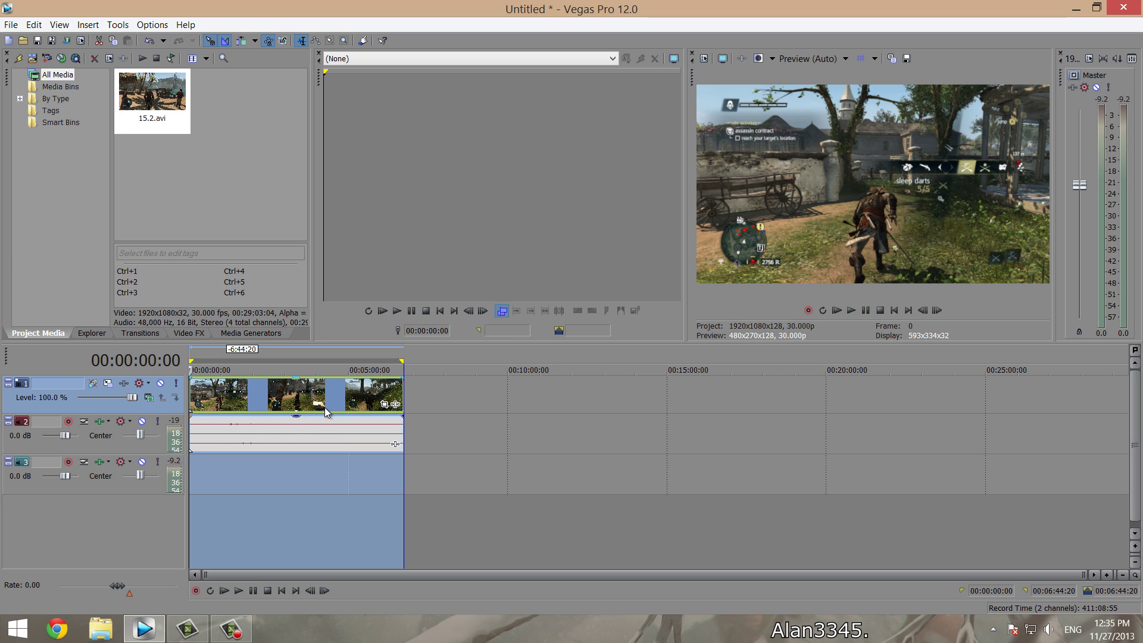
left_click(81, 41)
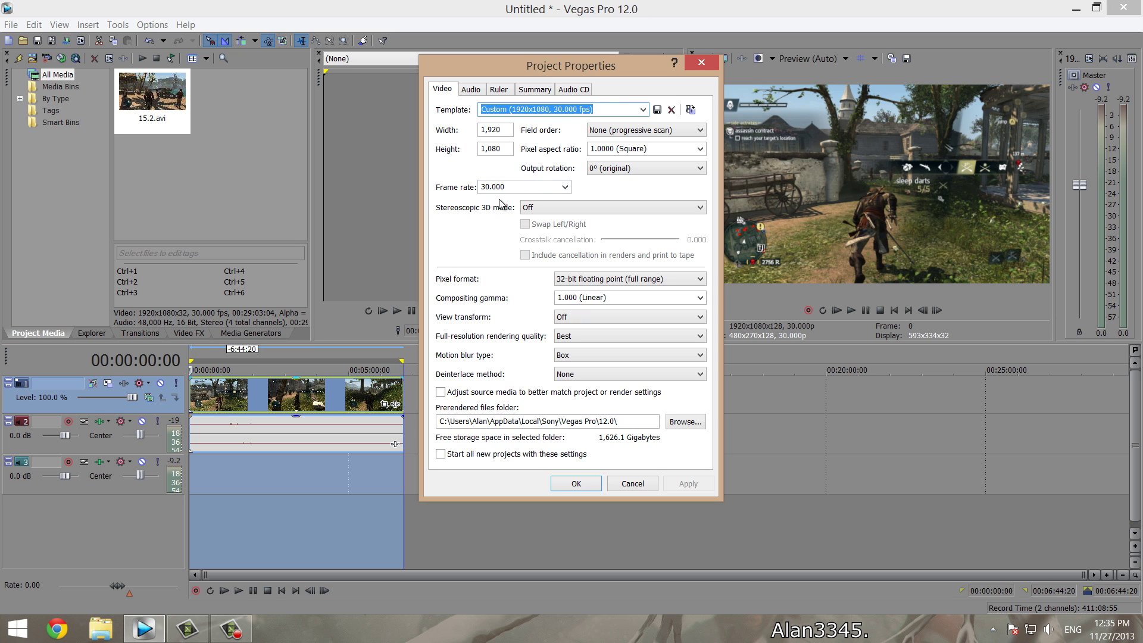
- Leave the template unchanged and set the frame rate to 29.970 (NTSC)
left_click(643, 109)
left_click(620, 109)
left_click(528, 188)
left_click(565, 187)
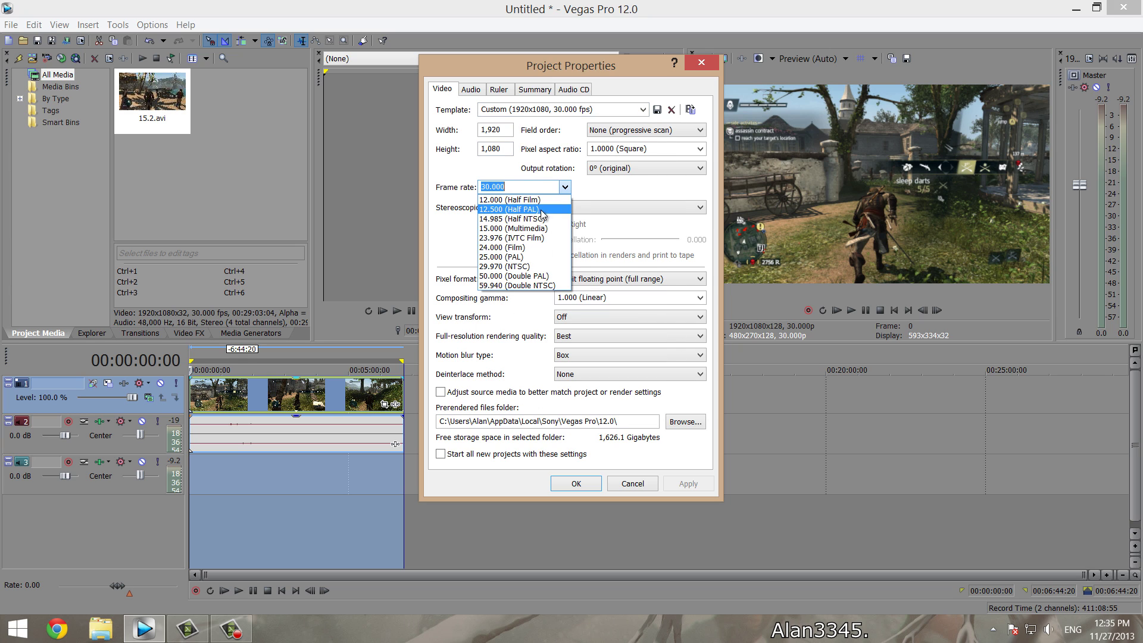
left_click(521, 266)
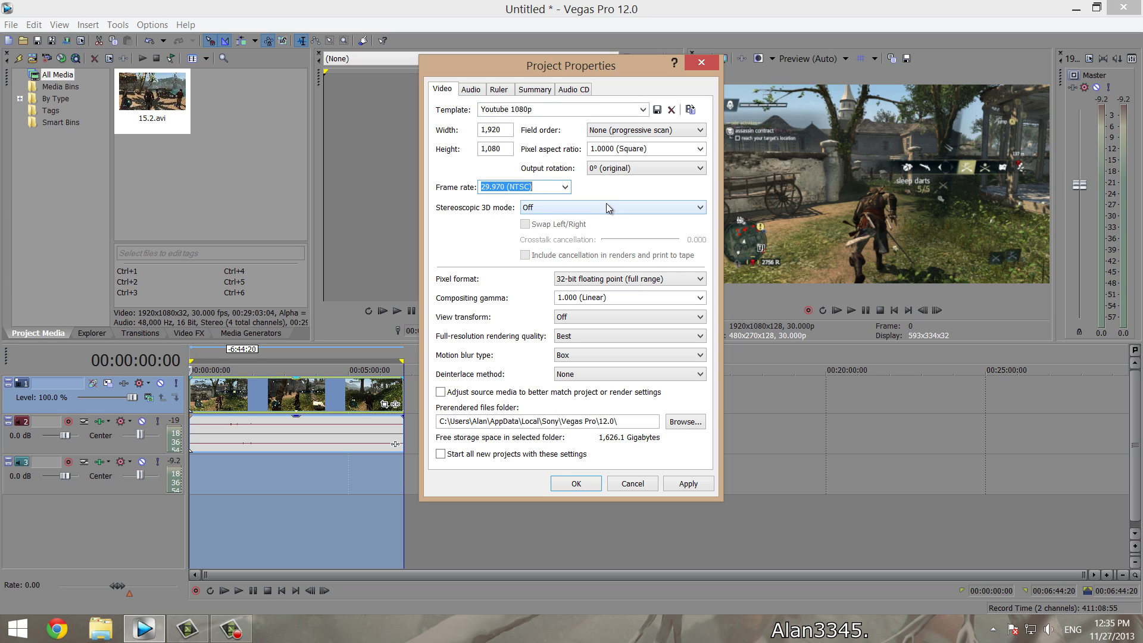
left_click(566, 187)
left_click(566, 187)
left_click(564, 187)
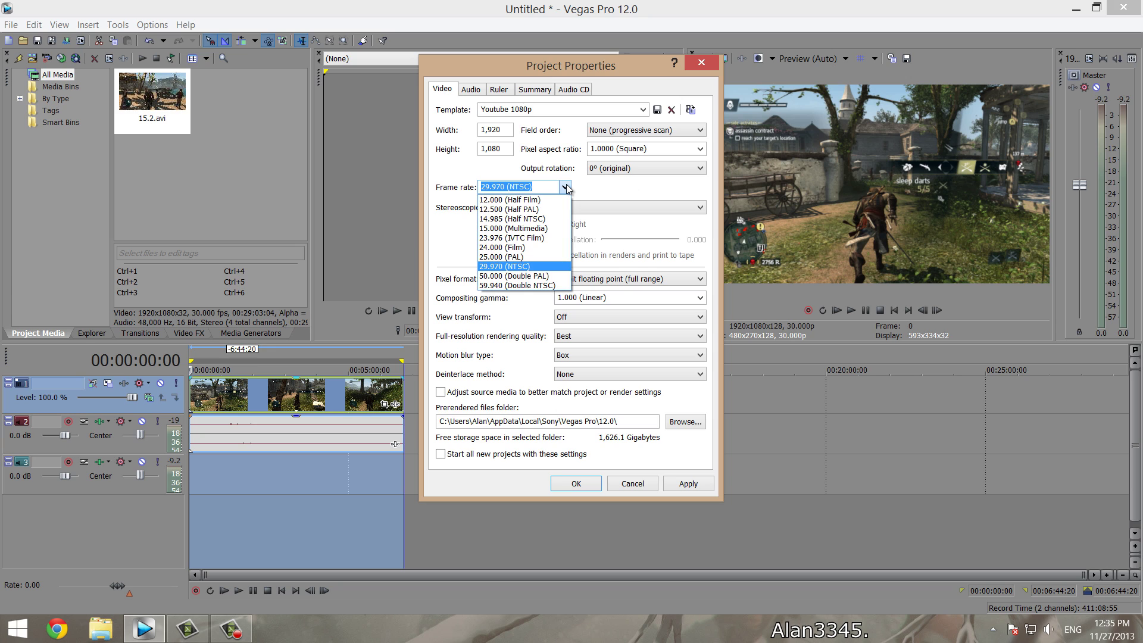
left_click(566, 187)
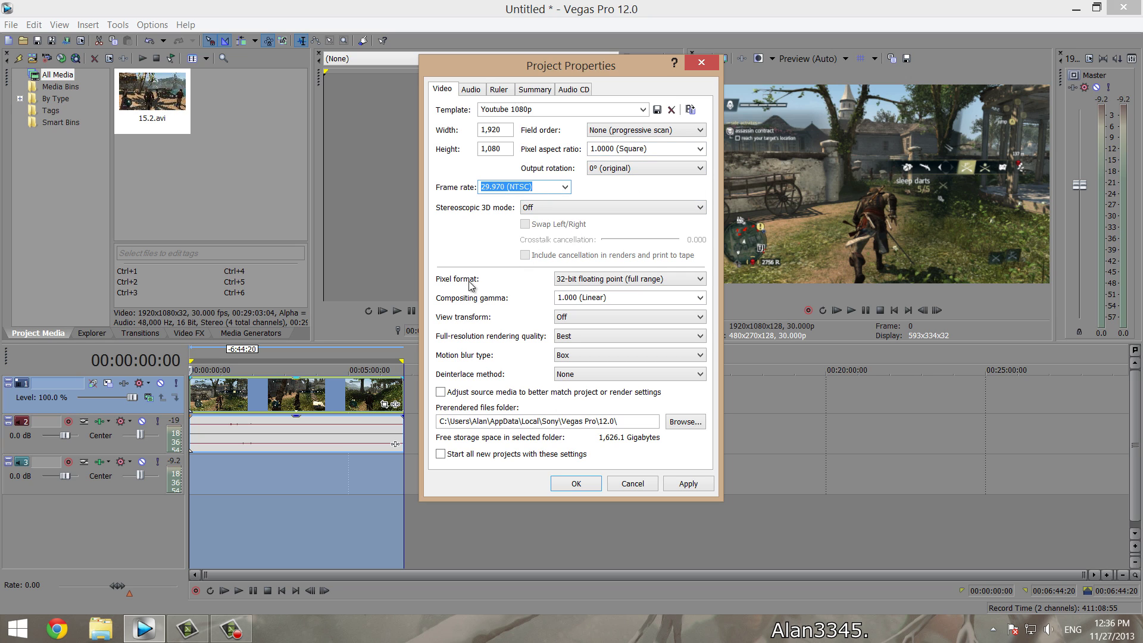
- After trying 8-bit, restore 32-bit floating point (full range) pixel format and choose ACES RRT (sRGB) view
left_click(588, 285)
left_click(589, 290)
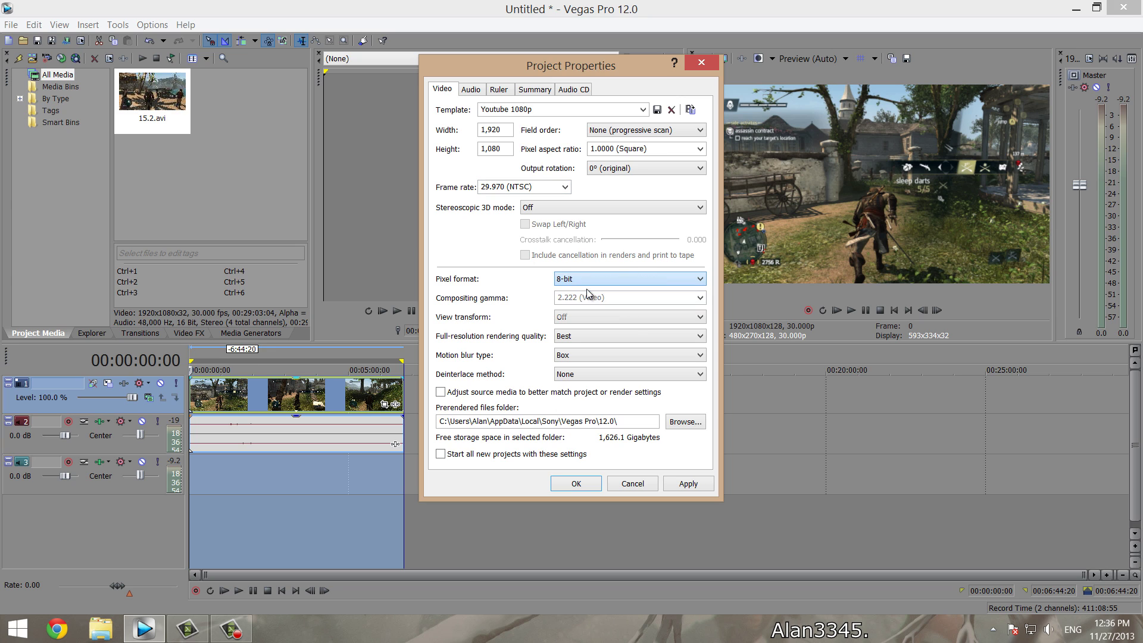
left_click(581, 279)
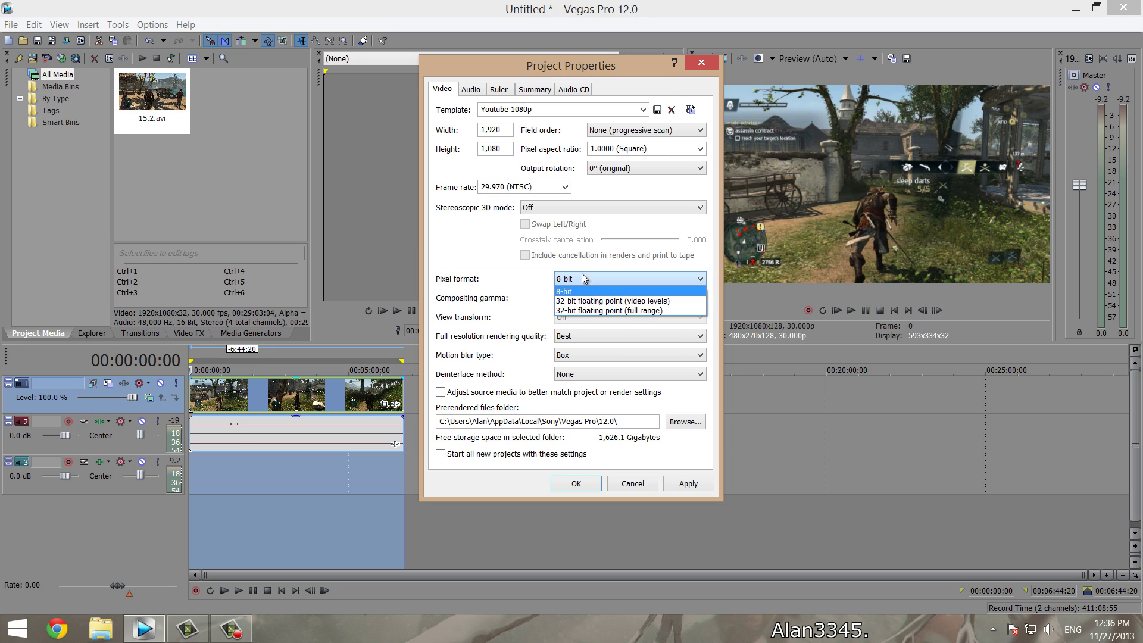
left_click(583, 308)
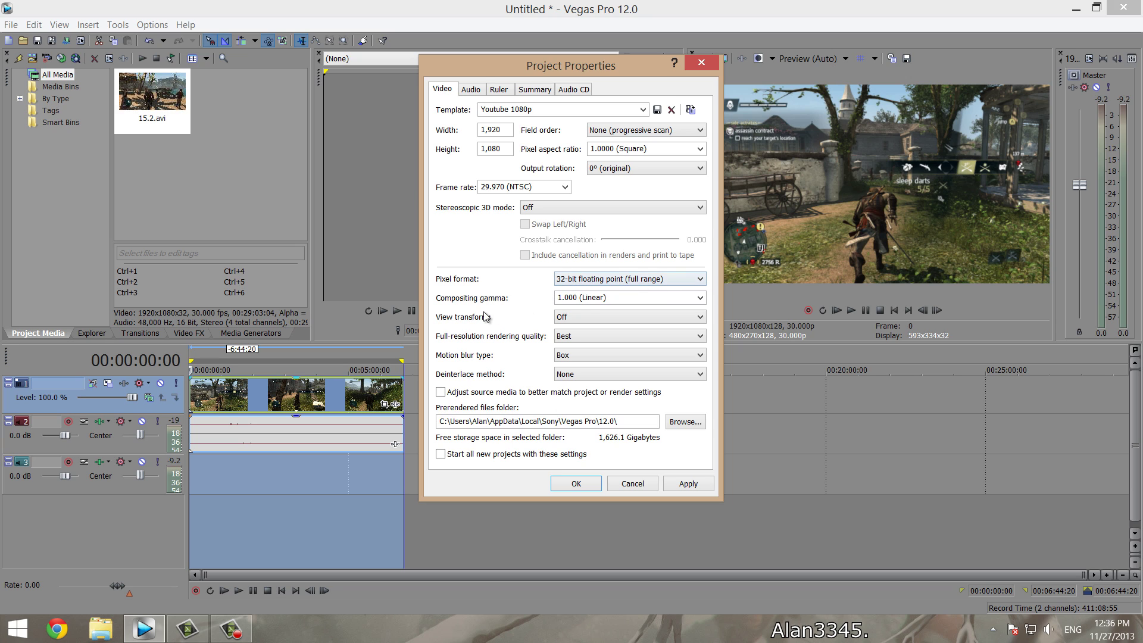
left_click(581, 317)
left_click(588, 335)
- Apply and close the ACES settings, then reopen Project Properties and apply View transform Off
left_click(681, 487)
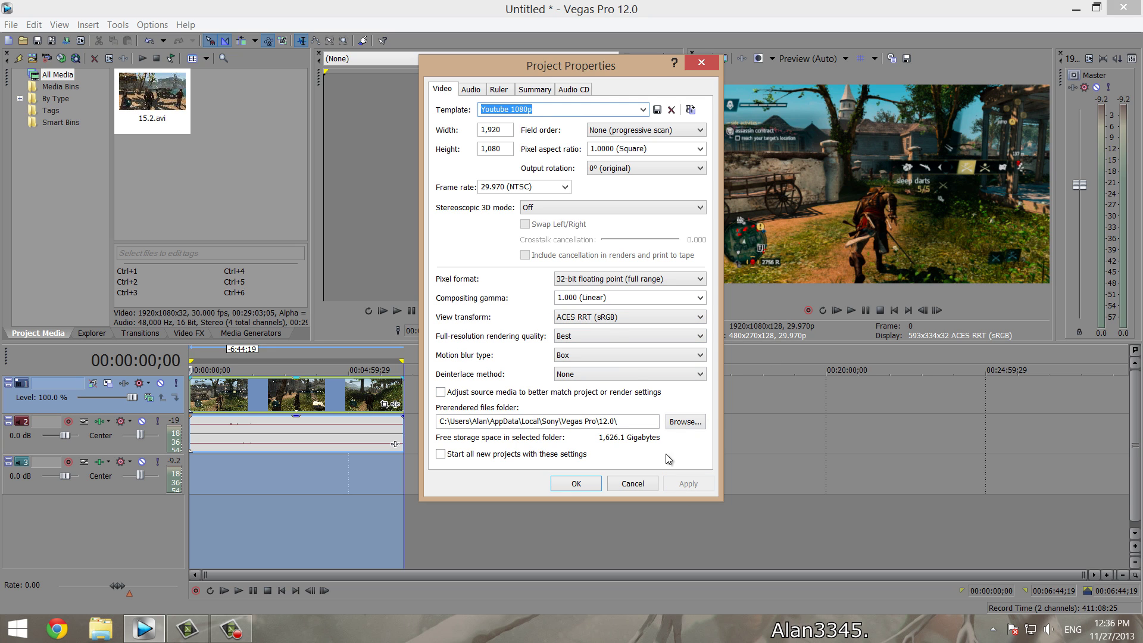
left_click(585, 490)
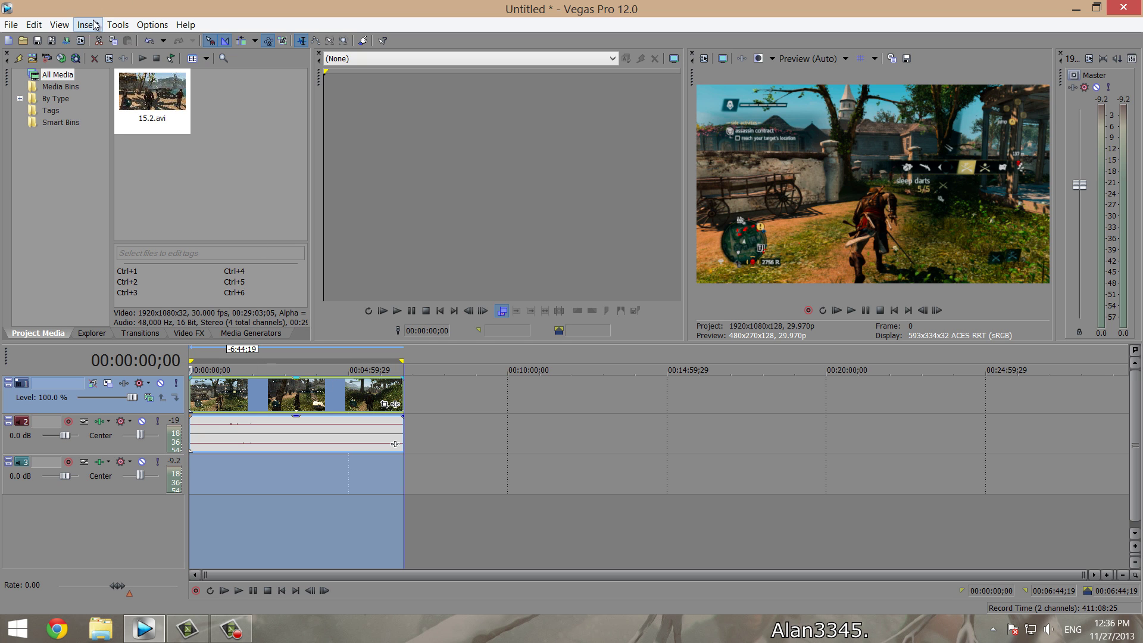
left_click(80, 40)
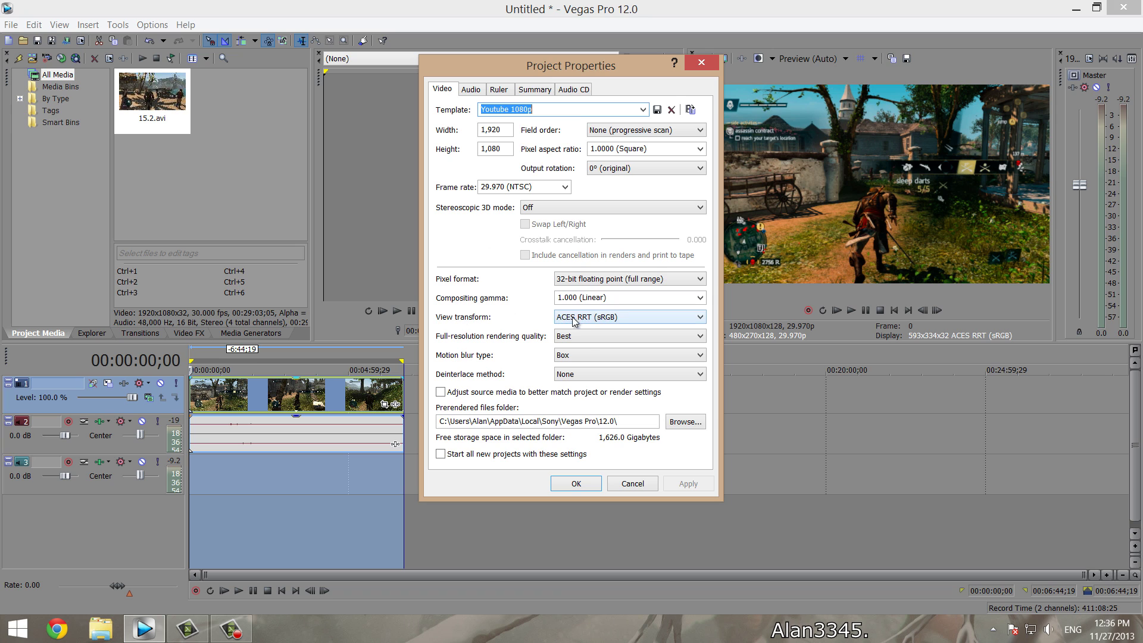
left_click(593, 317)
left_click(583, 329)
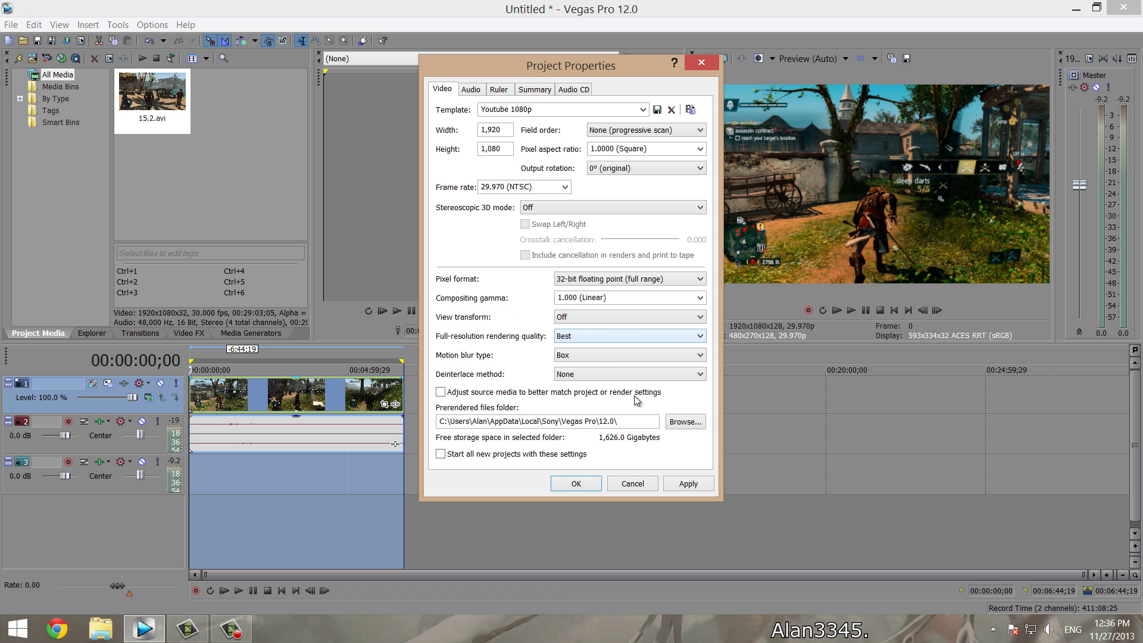
left_click(688, 484)
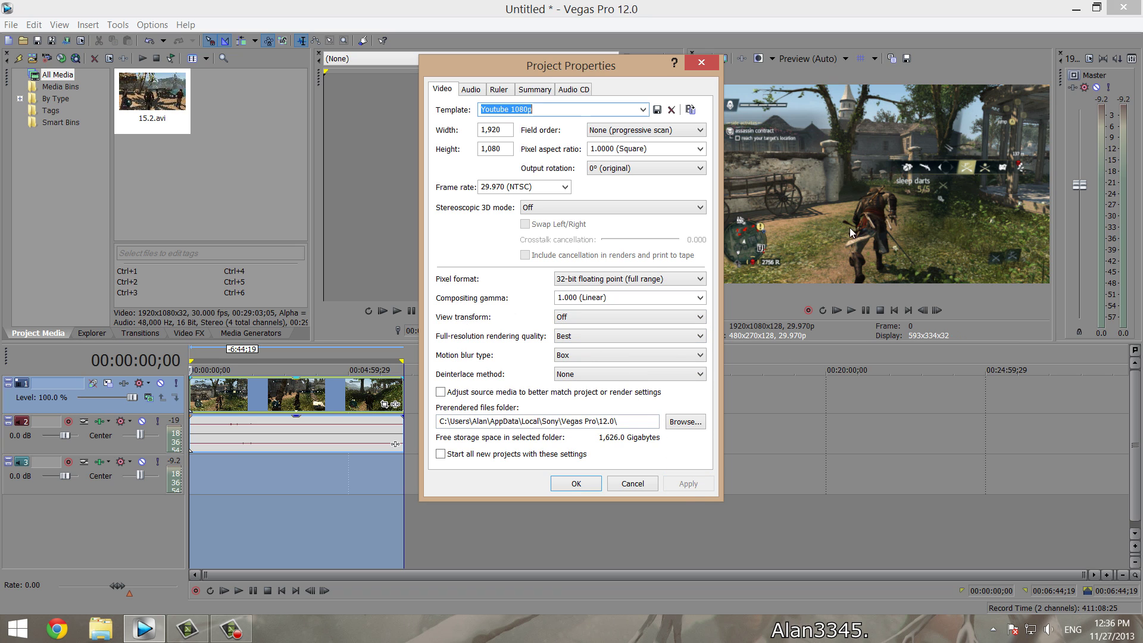
left_click(574, 325)
left_click(576, 326)
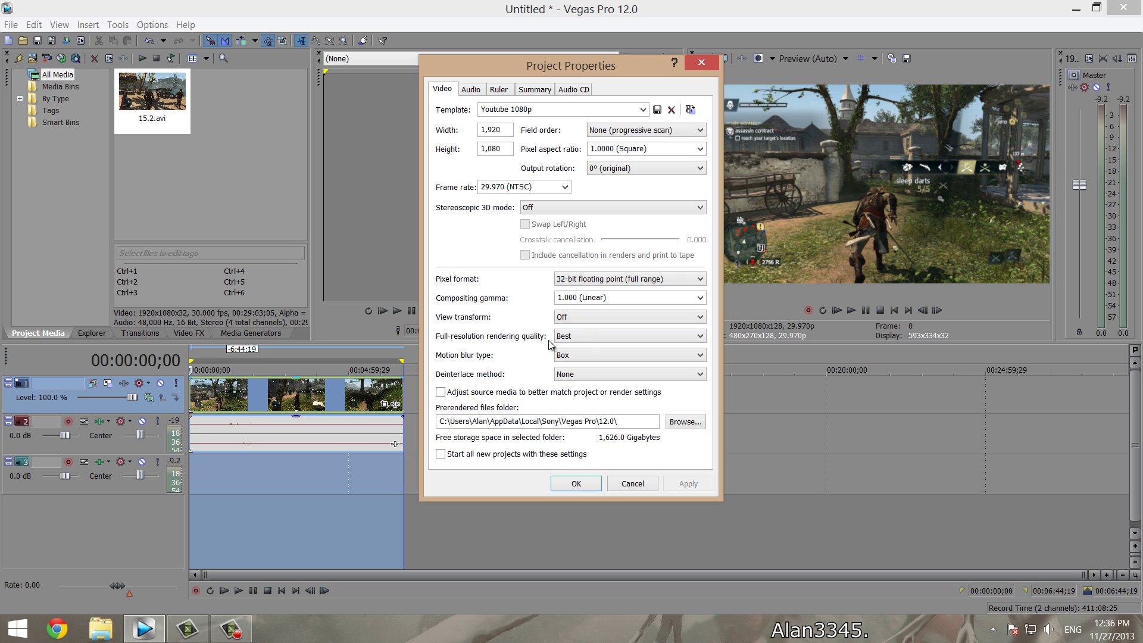
left_click(584, 338)
left_click(580, 377)
left_click(578, 356)
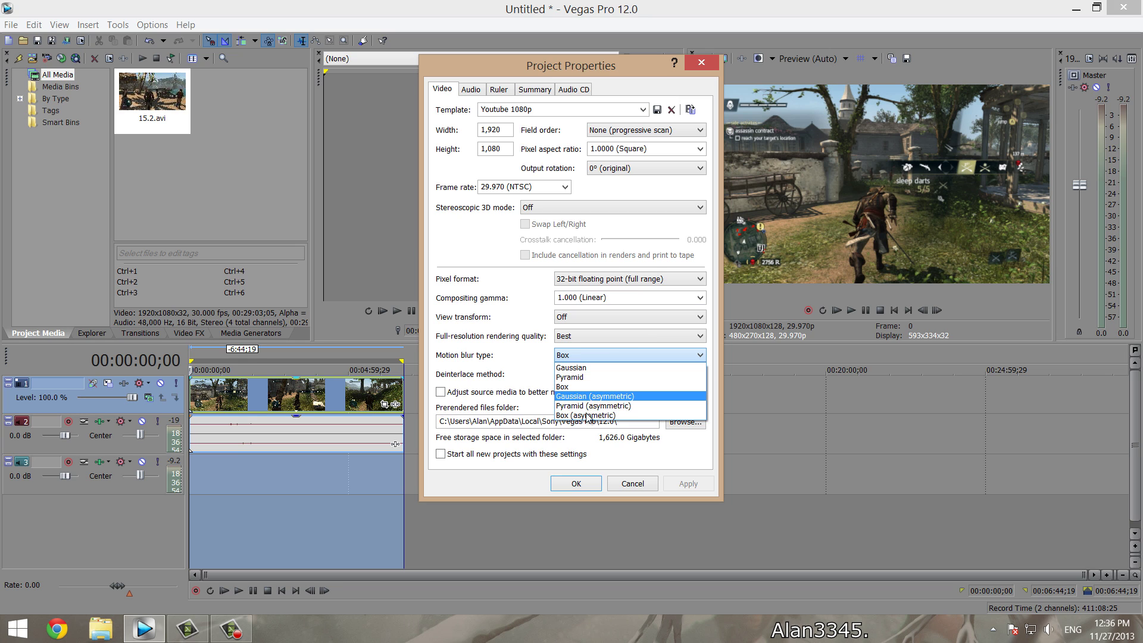
left_click(585, 385)
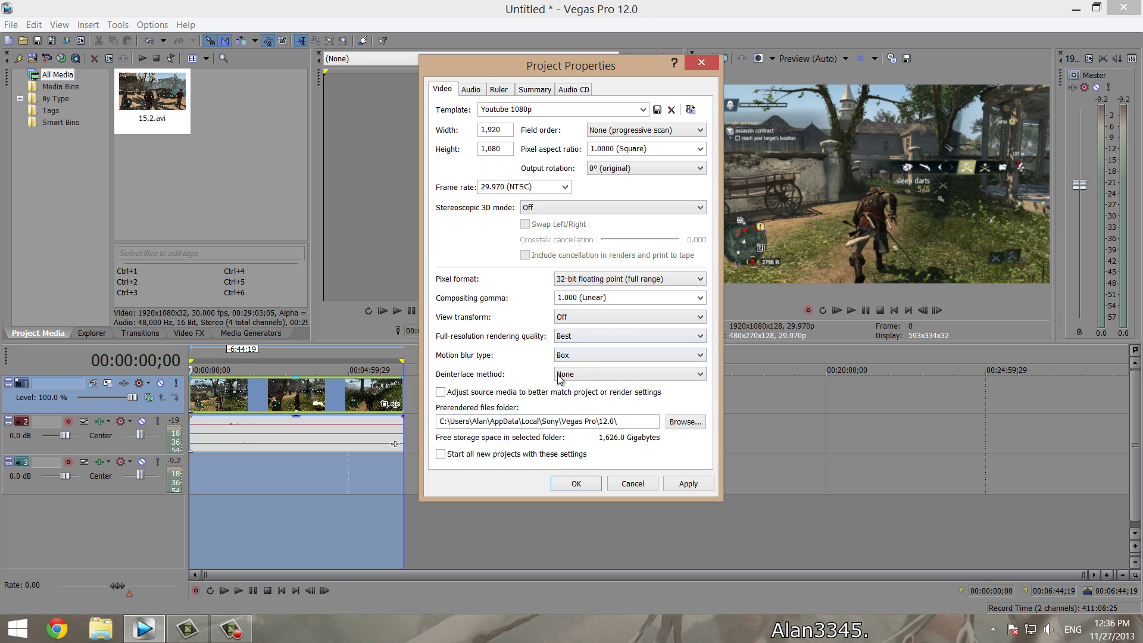
left_click(589, 375)
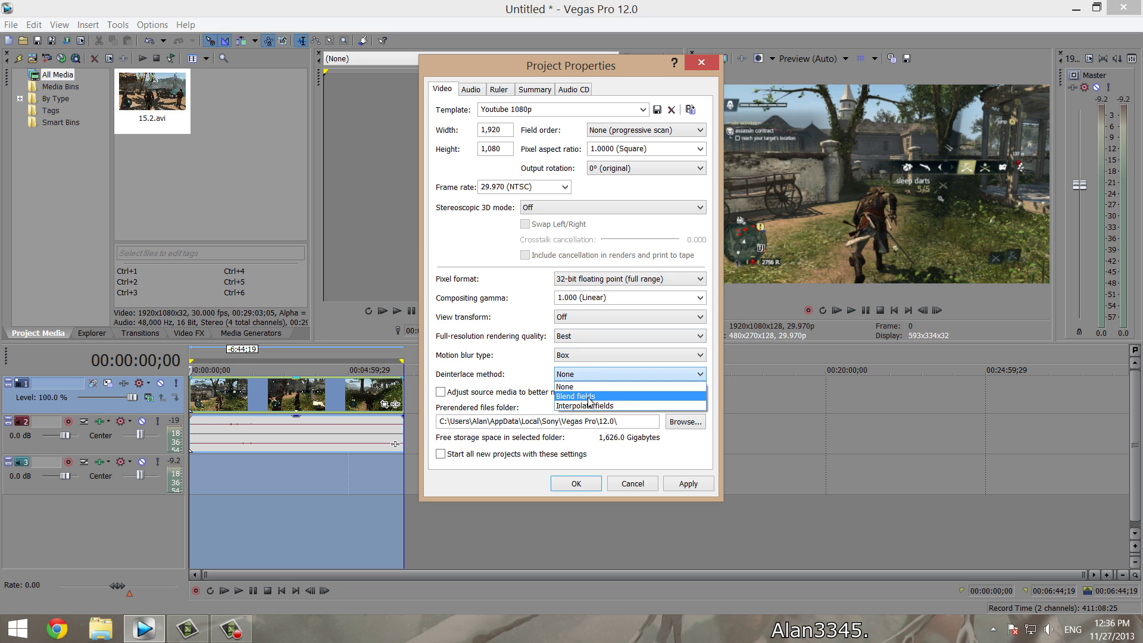
left_click(579, 387)
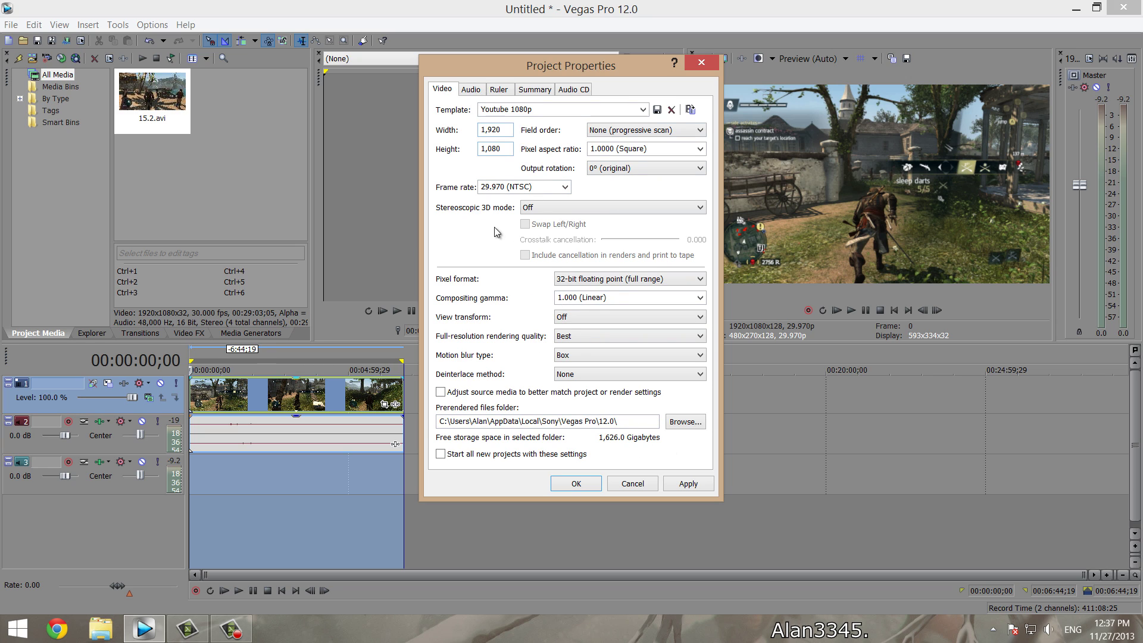
- Keep the audio at 24-bit depth, Best resample quality and 192,000 Hz sample rate
left_click(470, 92)
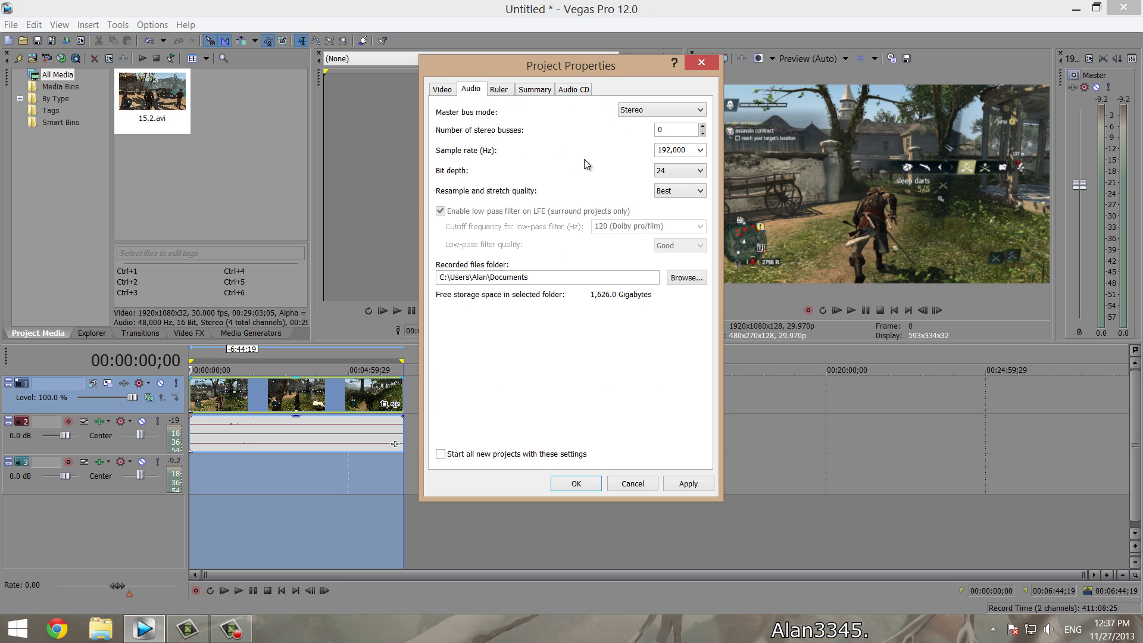
left_click(671, 170)
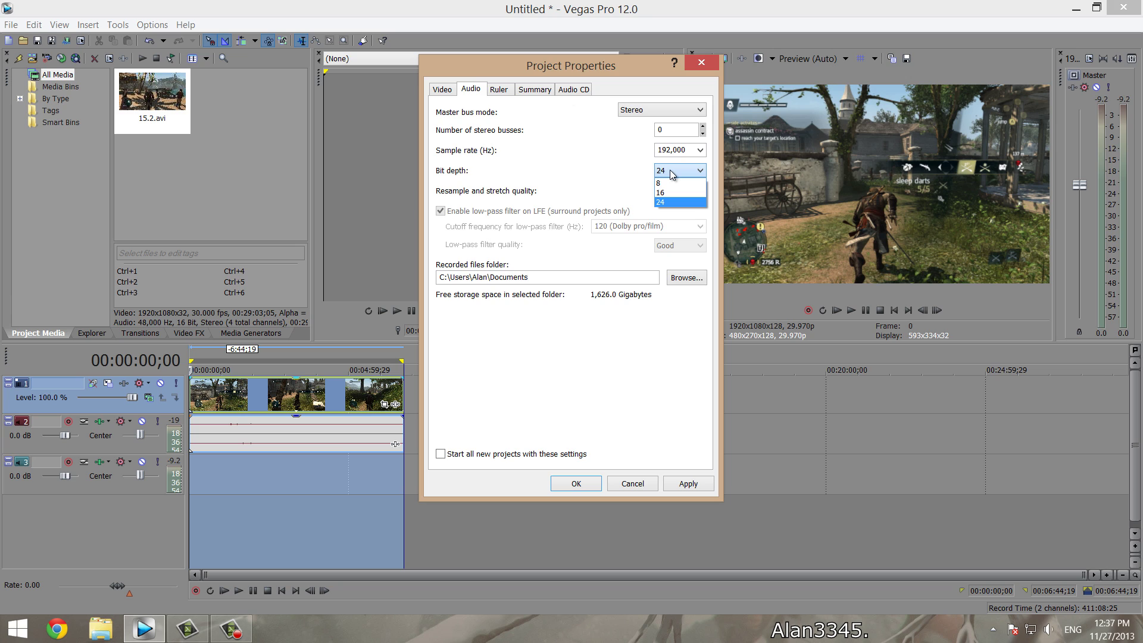
left_click(670, 170)
left_click(672, 192)
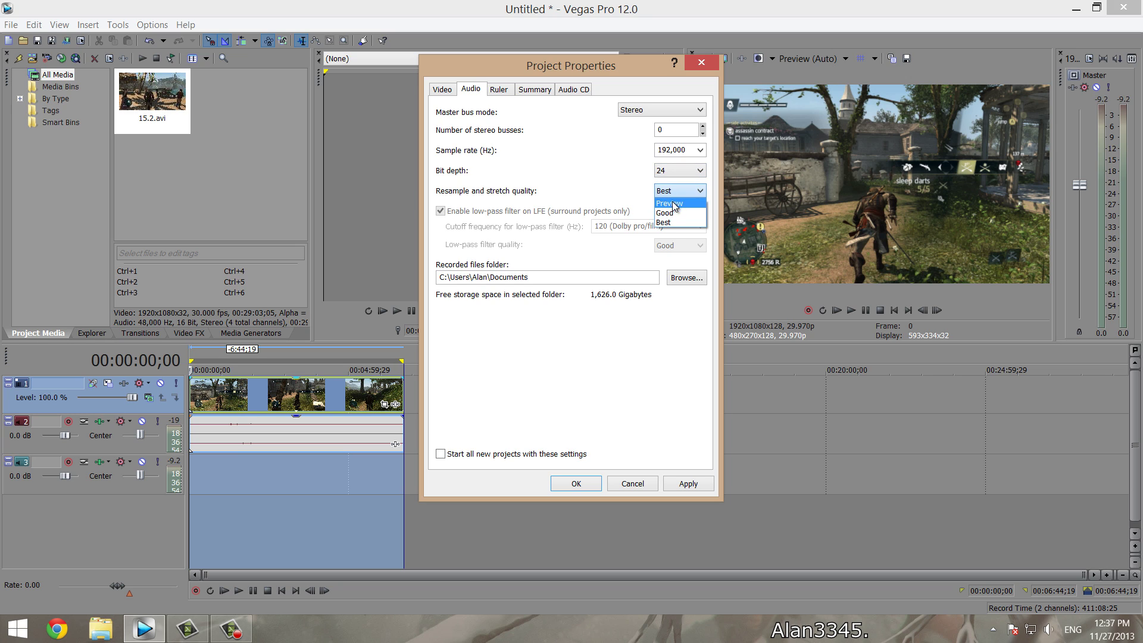
left_click(670, 229)
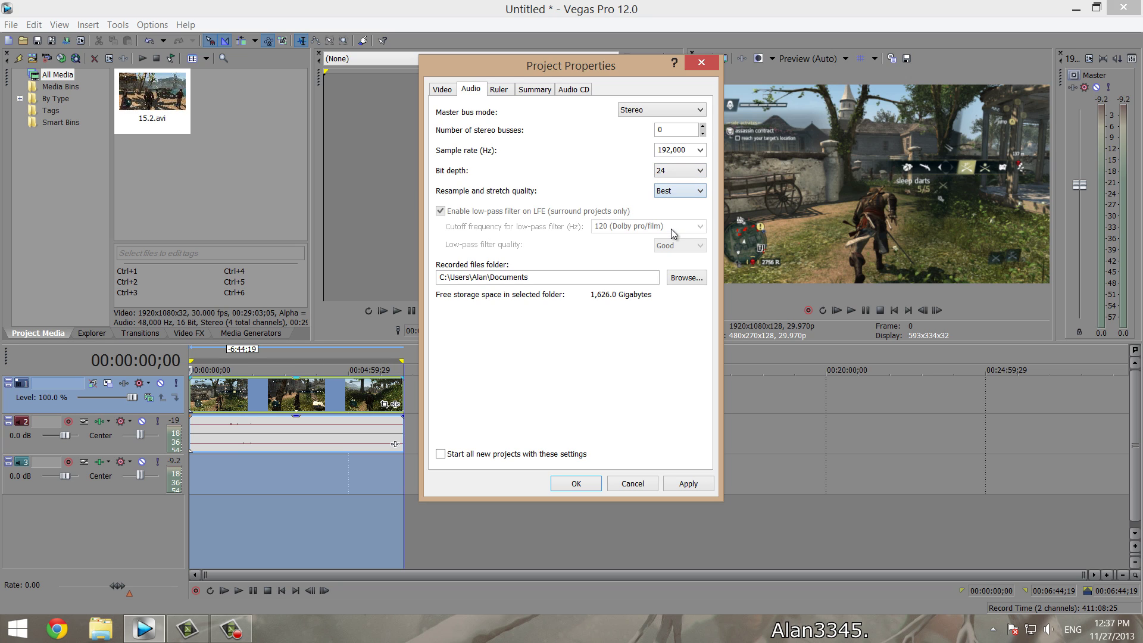
left_click(685, 152)
left_click(699, 151)
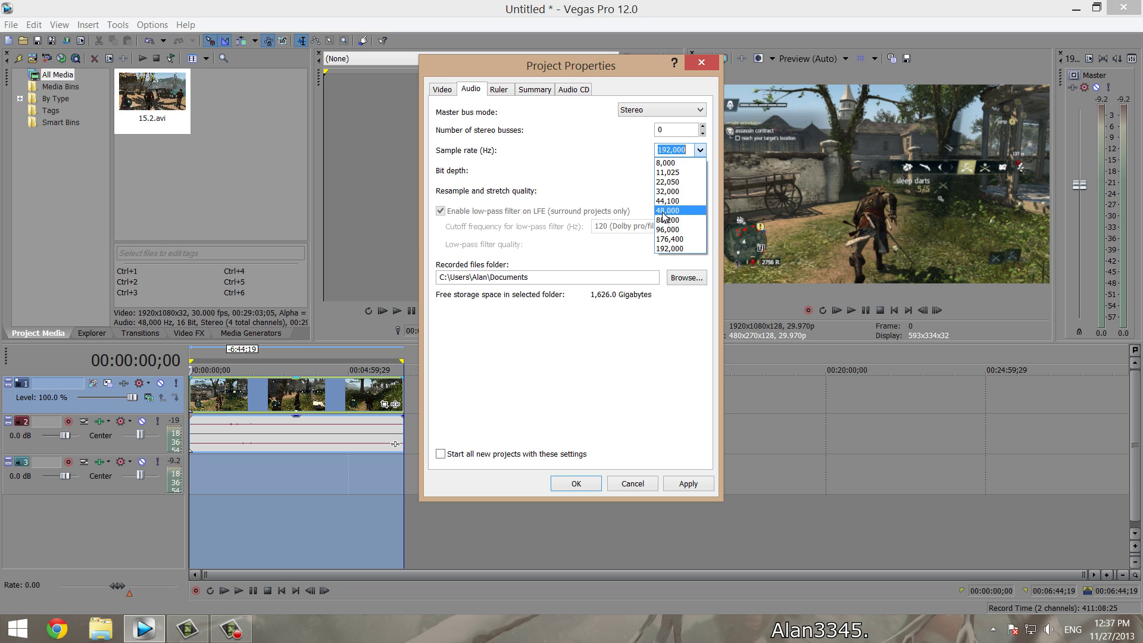
left_click(671, 248)
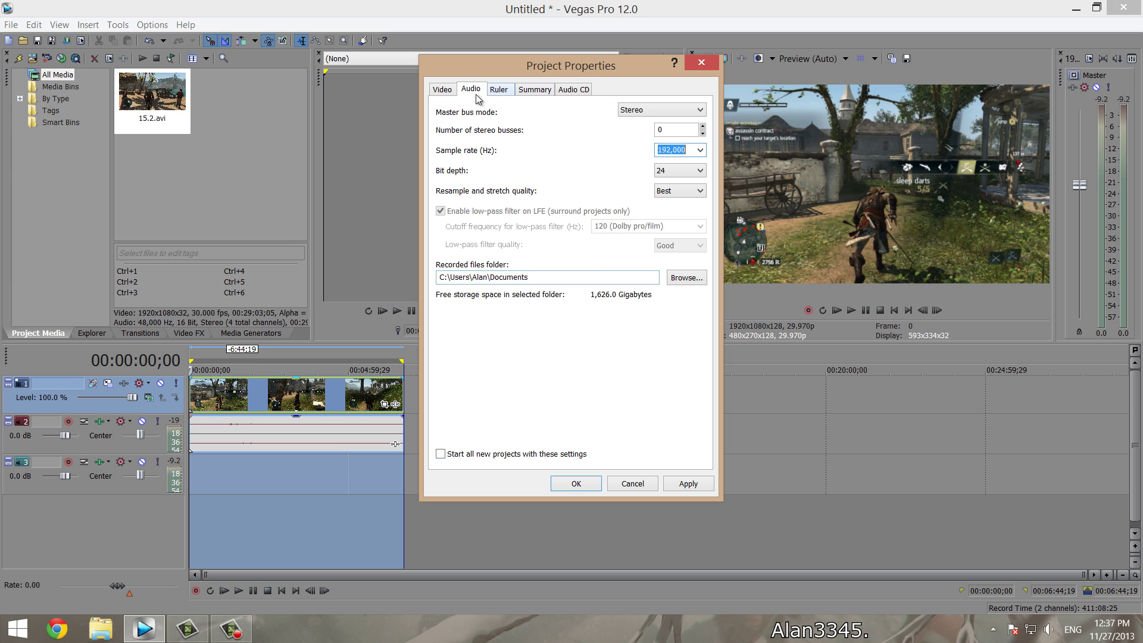
- On the Video tab, tick 'Start all new projects with these settings', apply, and close
left_click(445, 90)
left_click(468, 456)
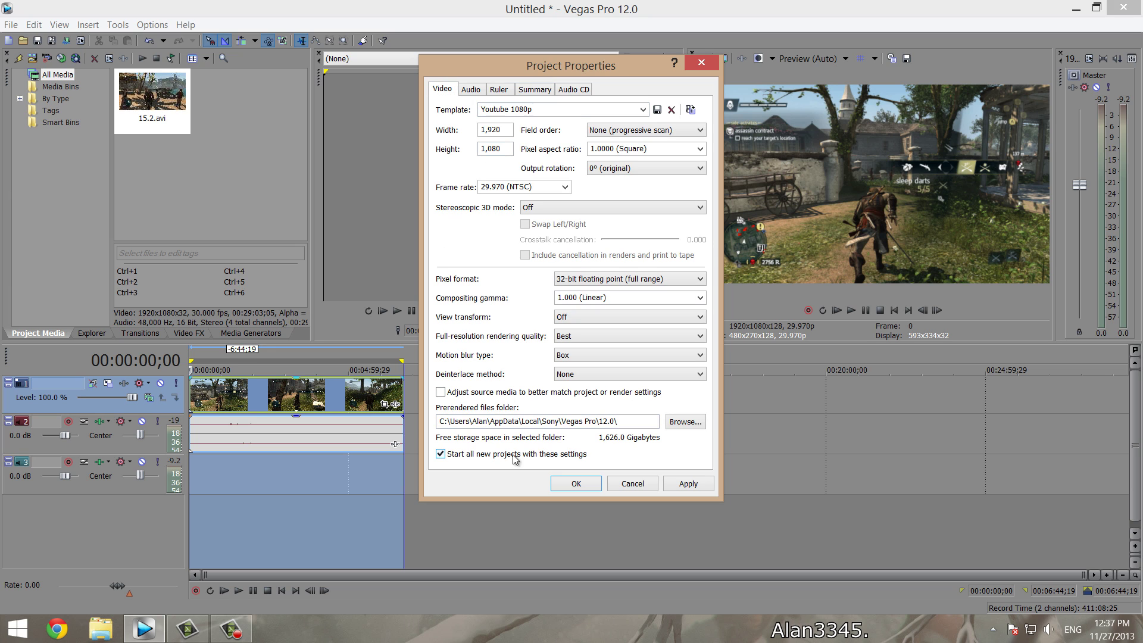
left_click(692, 487)
left_click(577, 483)
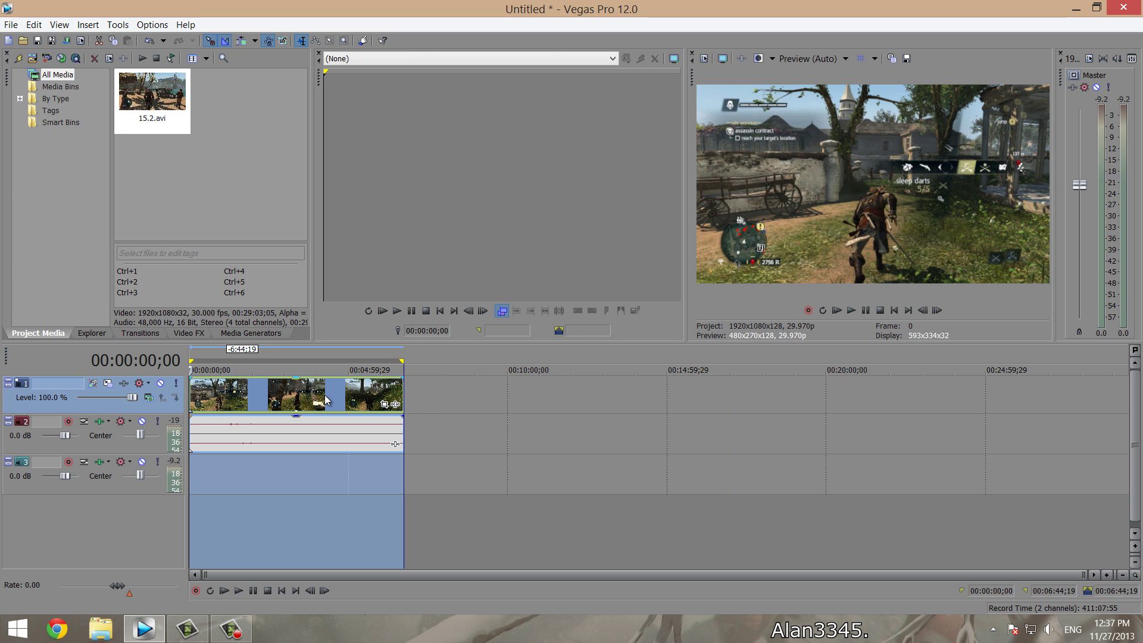
- Drop the default Color Corrector preset onto the 15.2 clip and set its Saturation to 1.100
left_click(190, 333)
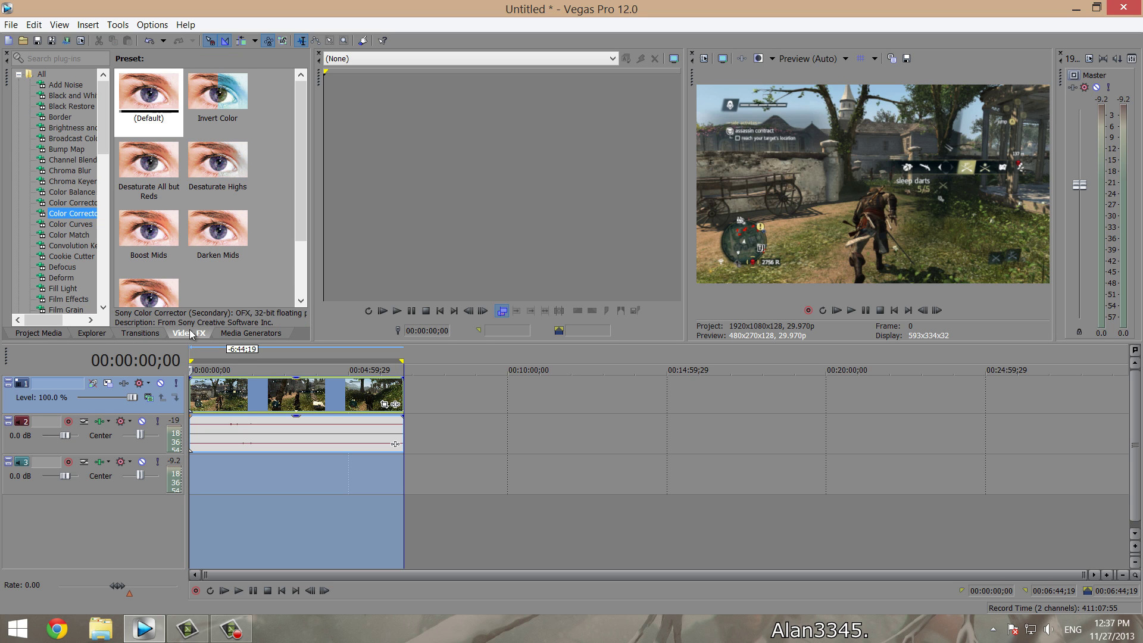
left_click(71, 203)
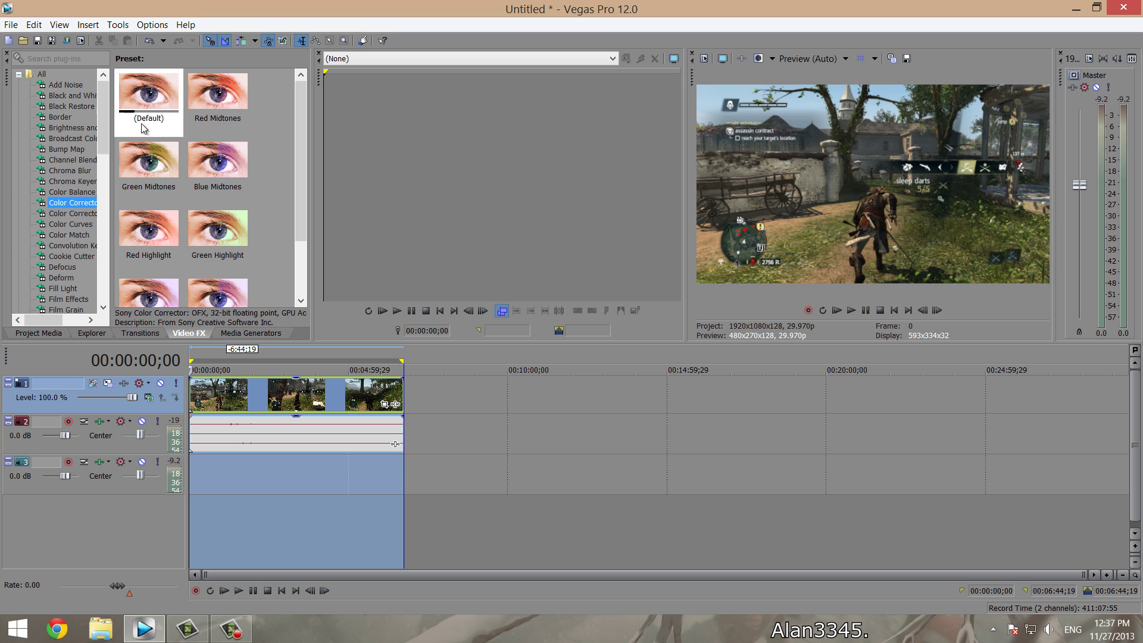
left_click_drag(149, 89, 289, 392)
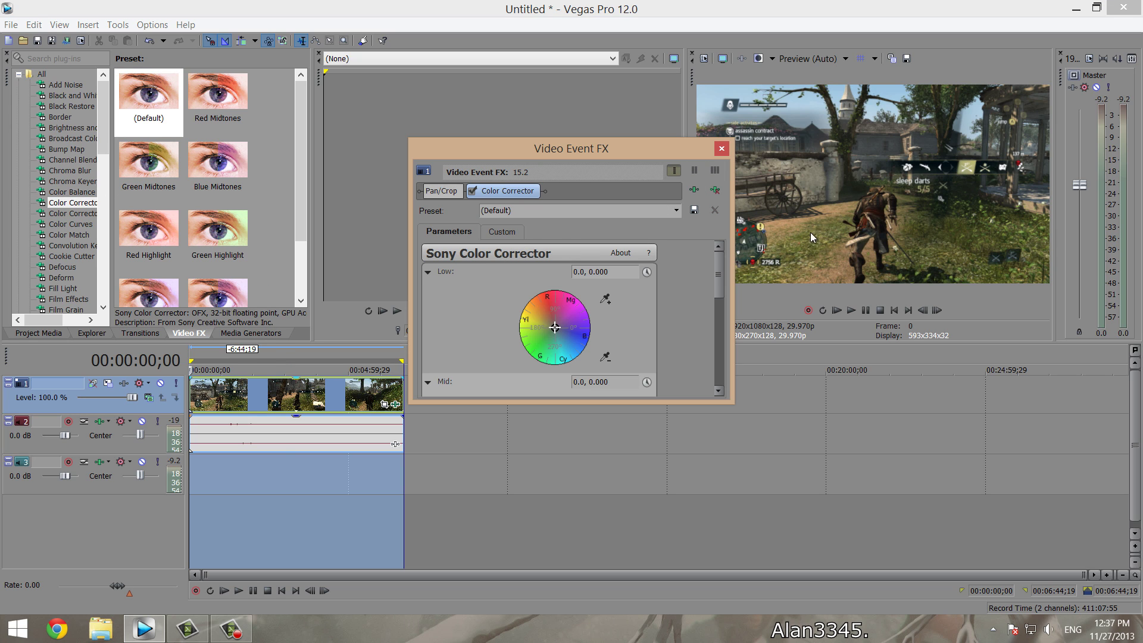
left_click_drag(716, 262, 716, 375)
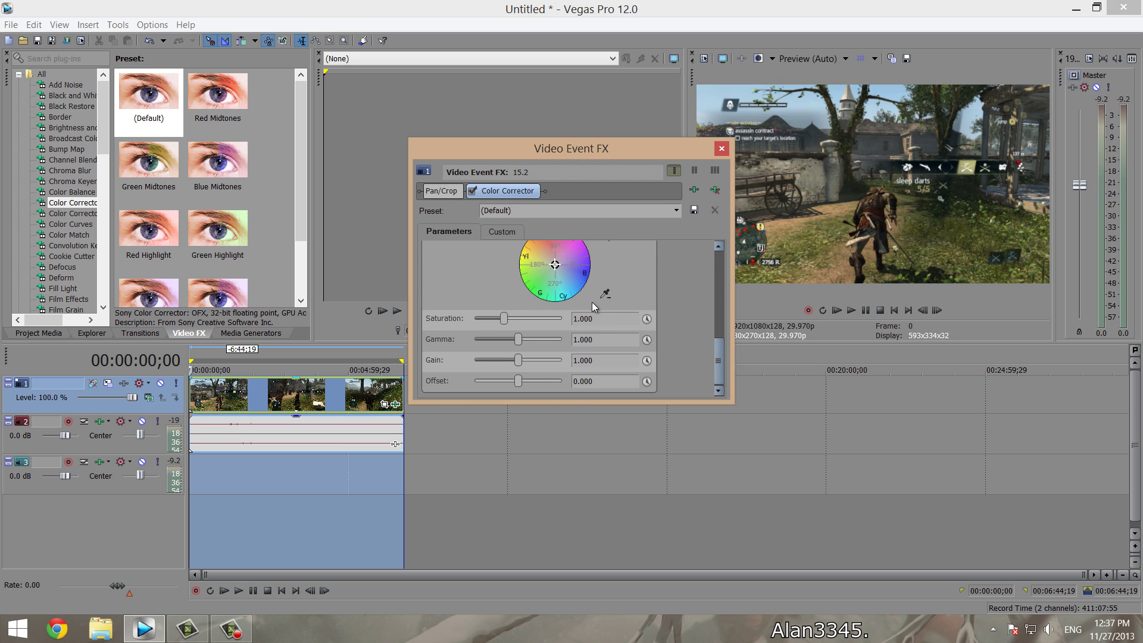
left_click_drag(595, 326, 586, 329)
type("100")
left_click(722, 149)
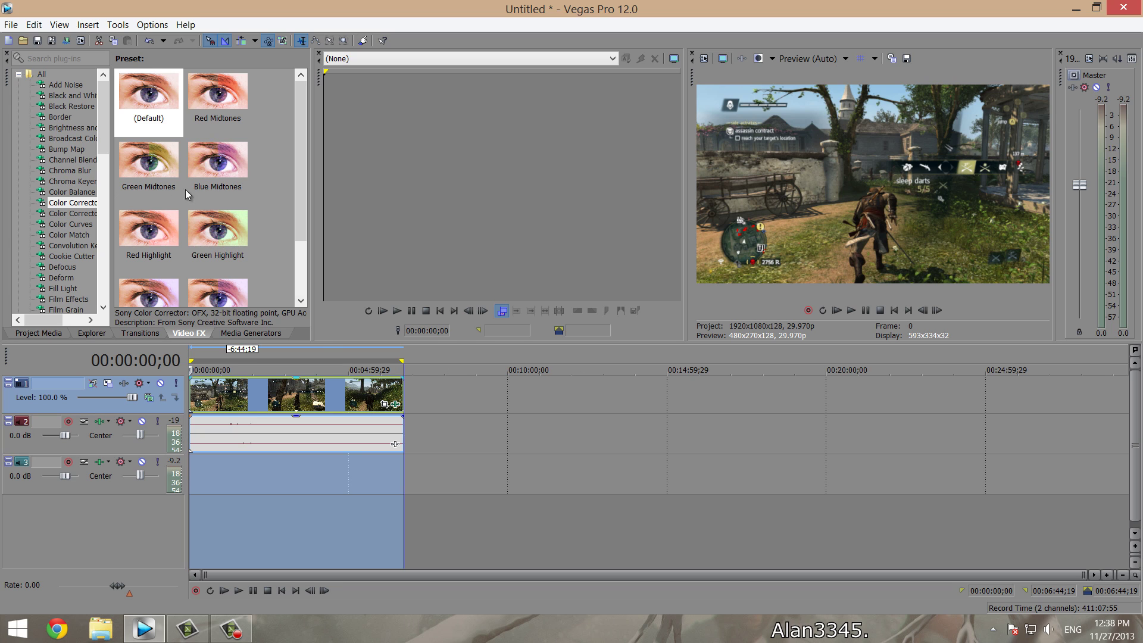
left_click(72, 217)
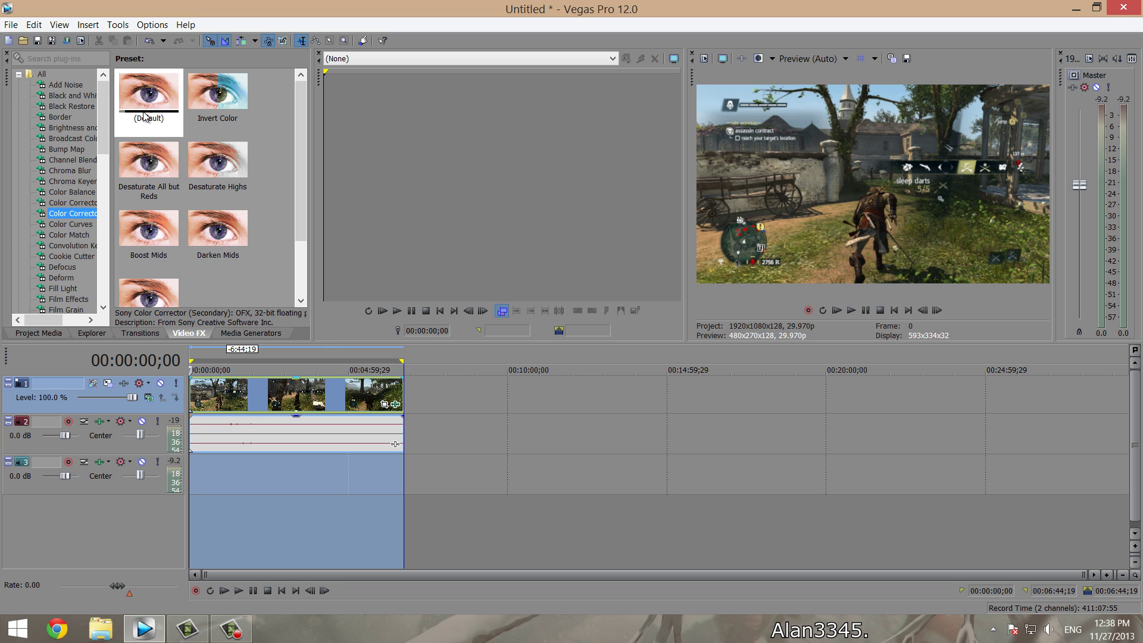
- Drop the default Color Corrector (Secondary) on the clip with Saturation 1.050, then clear the selection
left_click_drag(148, 96, 296, 396)
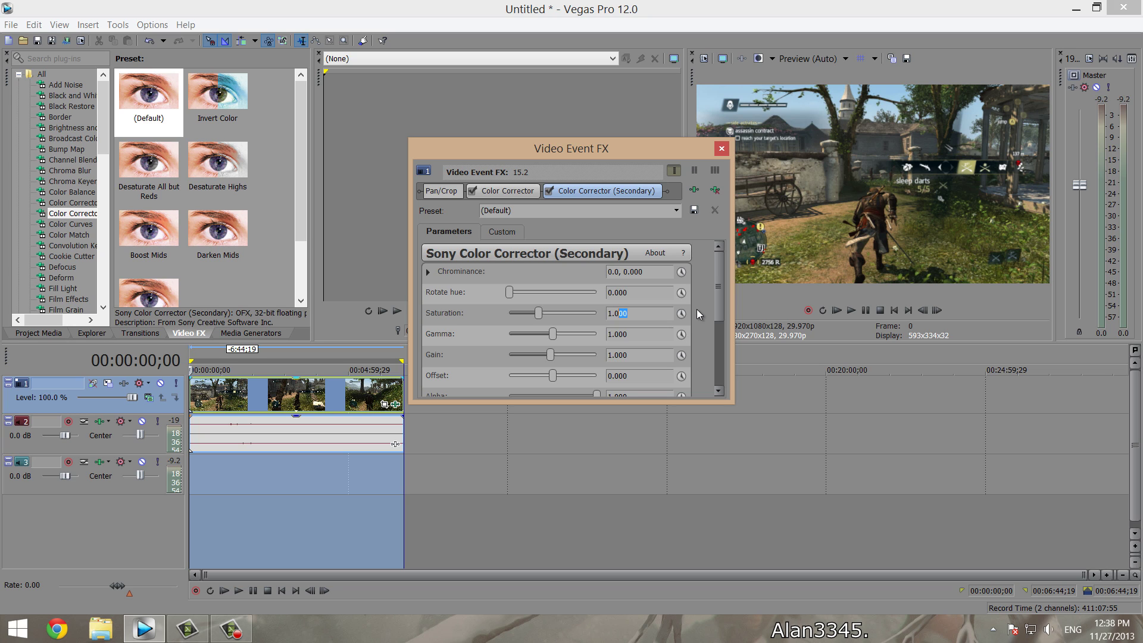
type("50")
left_click(721, 149)
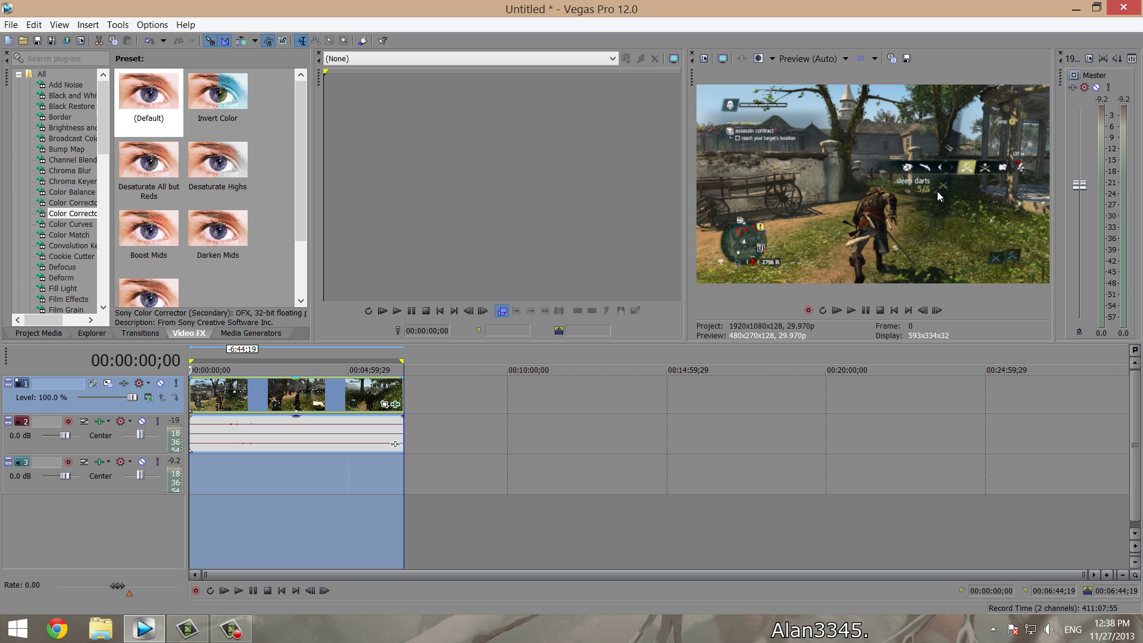
left_click(282, 396)
left_click(308, 399)
- Select the full 6:44;19 clip as the time range and show the Project Media list with 15.2.avi
left_click(326, 399)
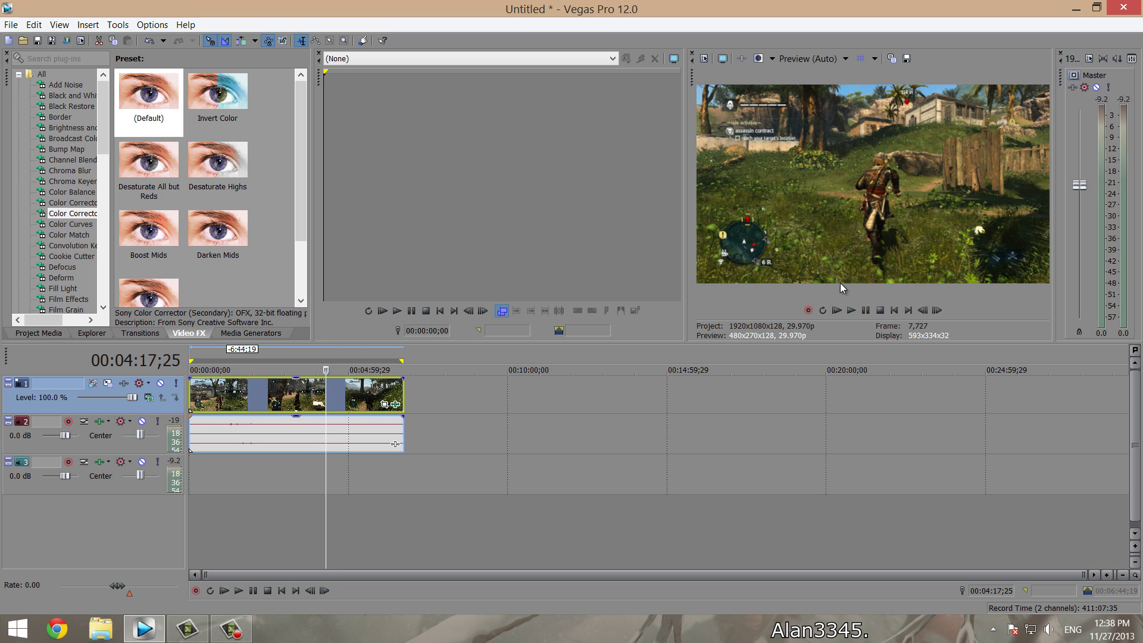
double_click(241, 408)
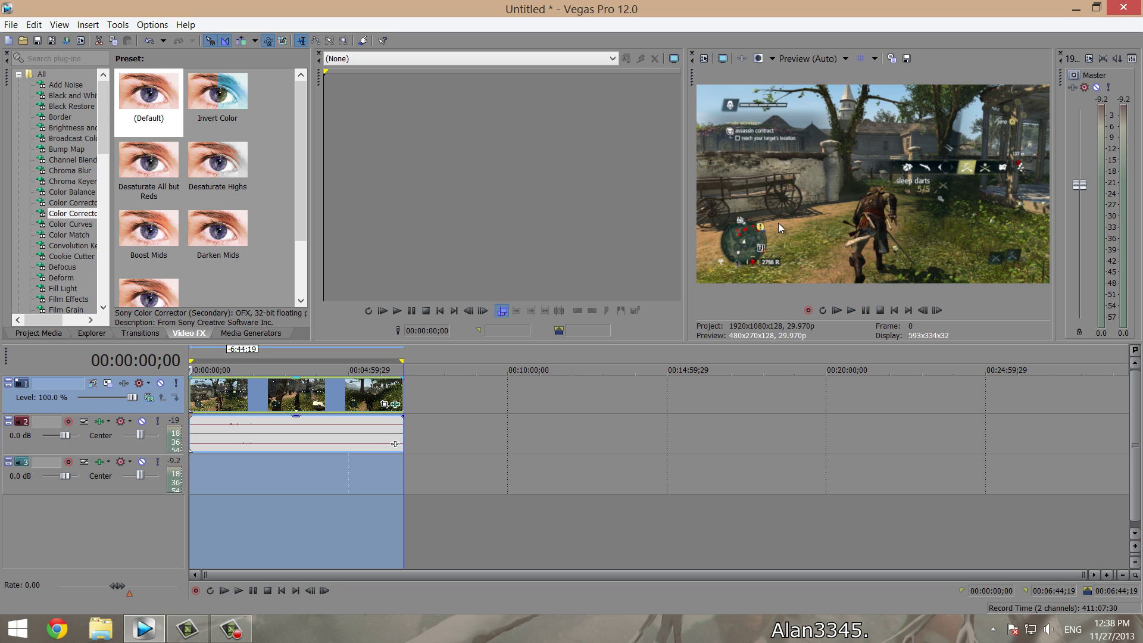
left_click(39, 333)
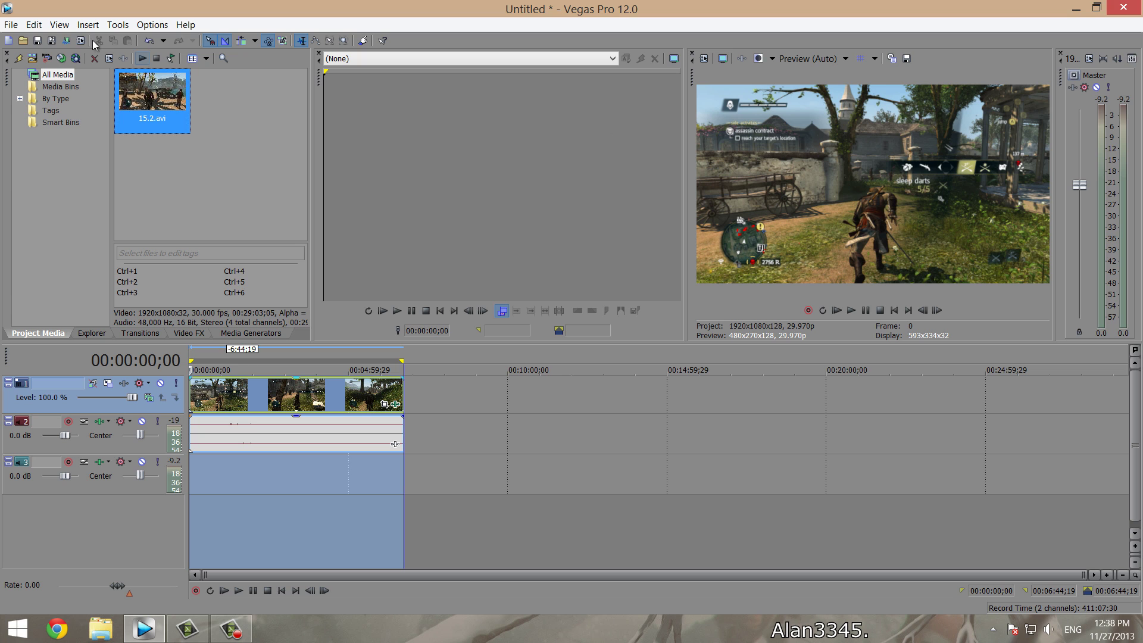
- Open Render As with all formats listed and pick MainConcept AVC/AAC for Untitled.mp4
left_click(67, 40)
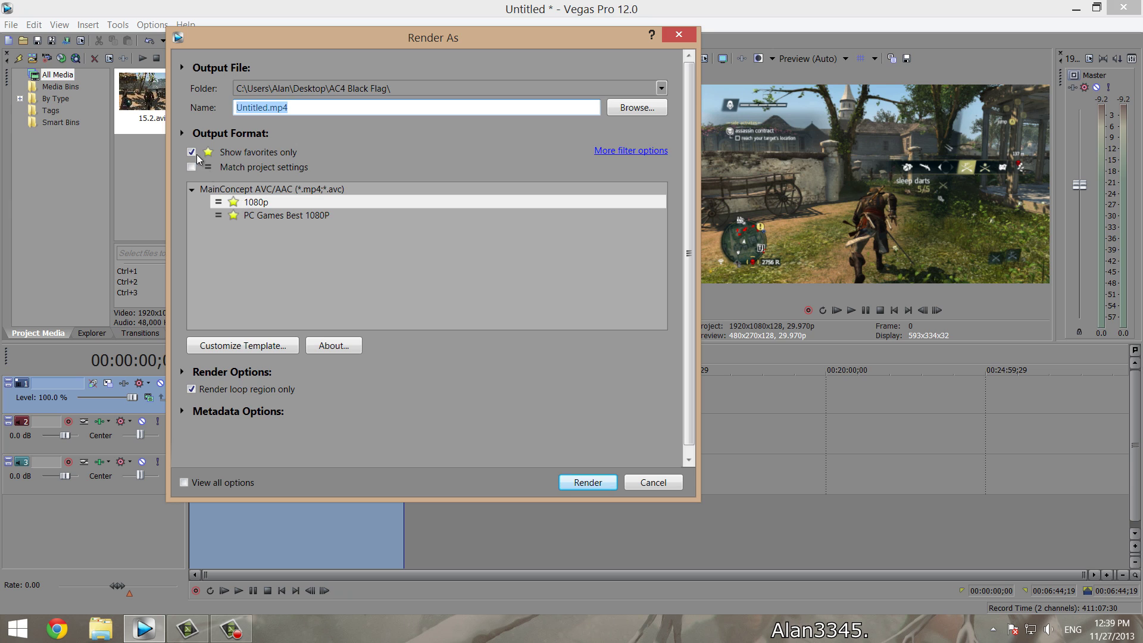
left_click(192, 152)
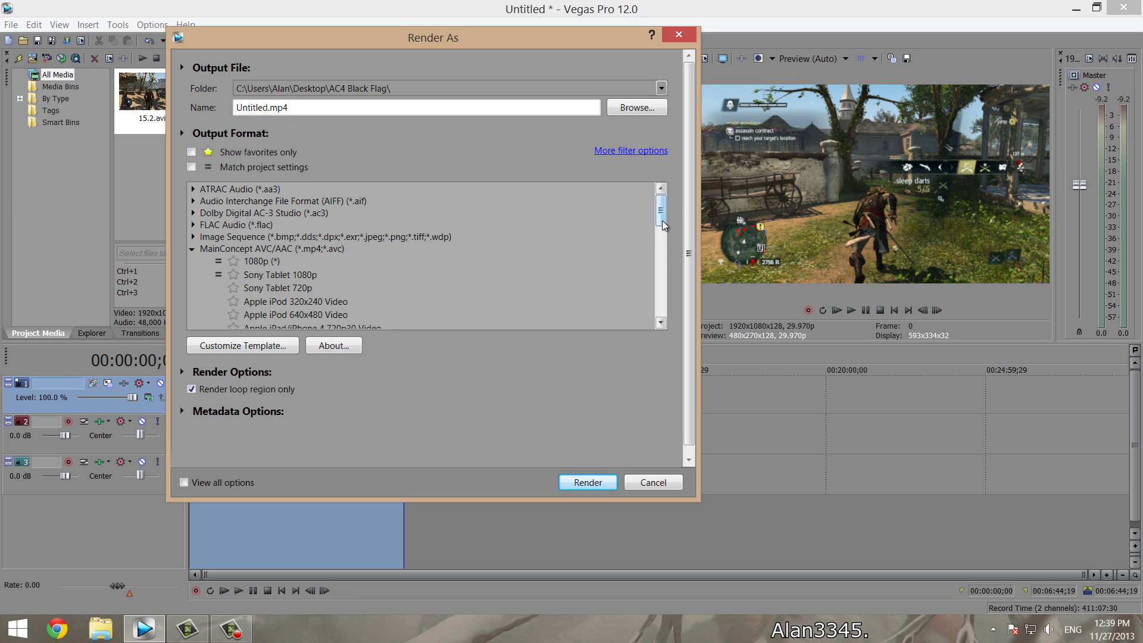
scroll(663, 220, "down", 2)
scroll(663, 217, "up", 2)
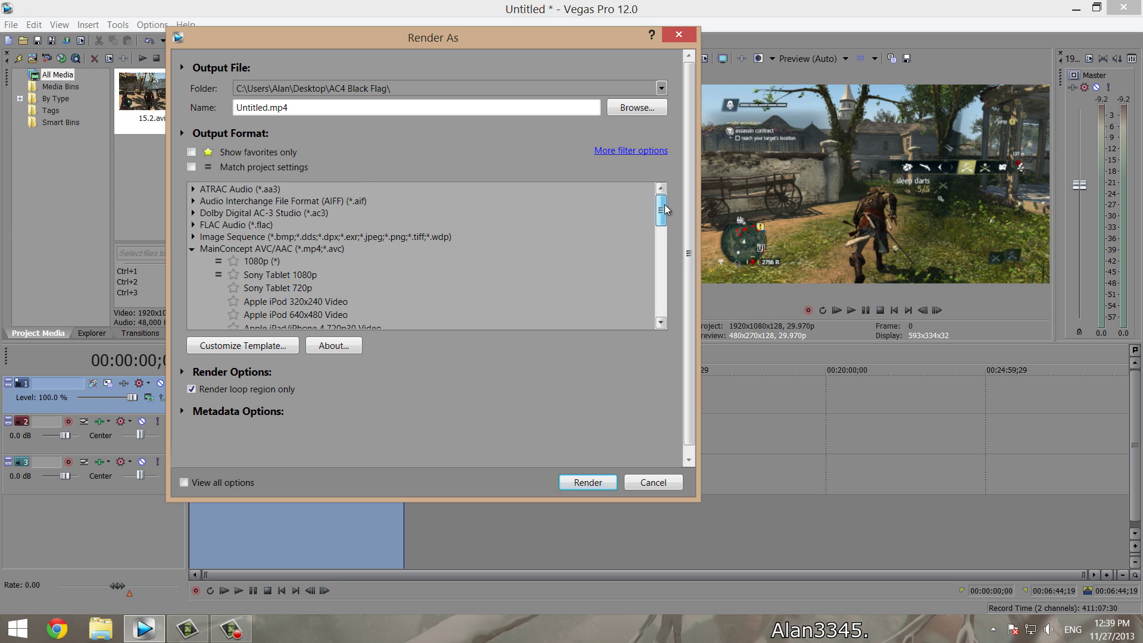
left_click(191, 249)
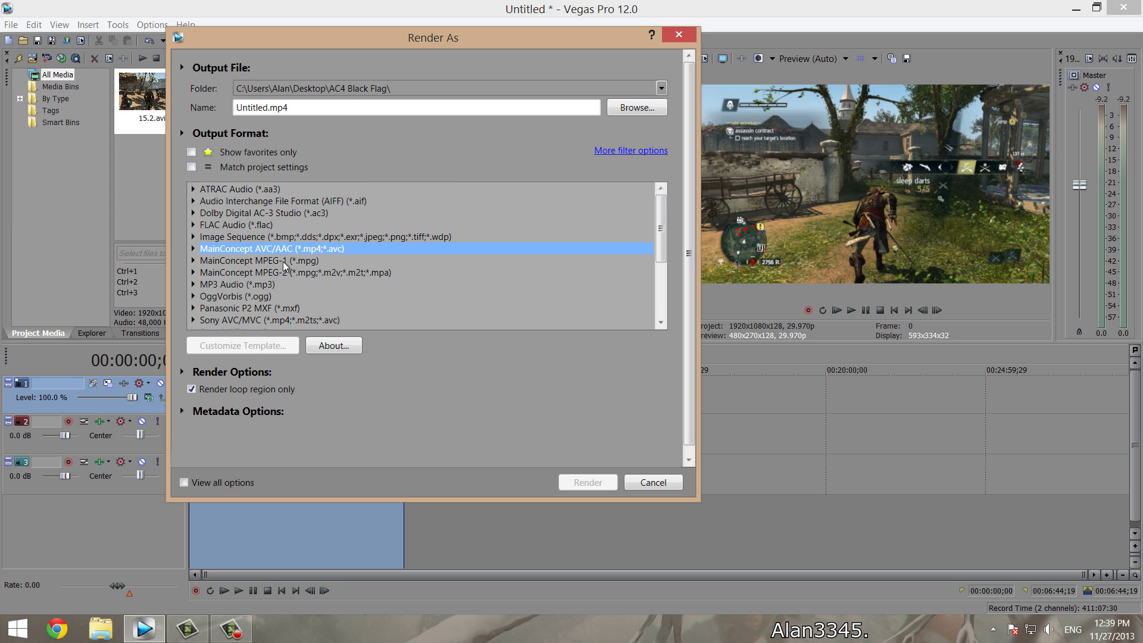
left_click_drag(662, 230, 663, 286)
left_click(294, 312)
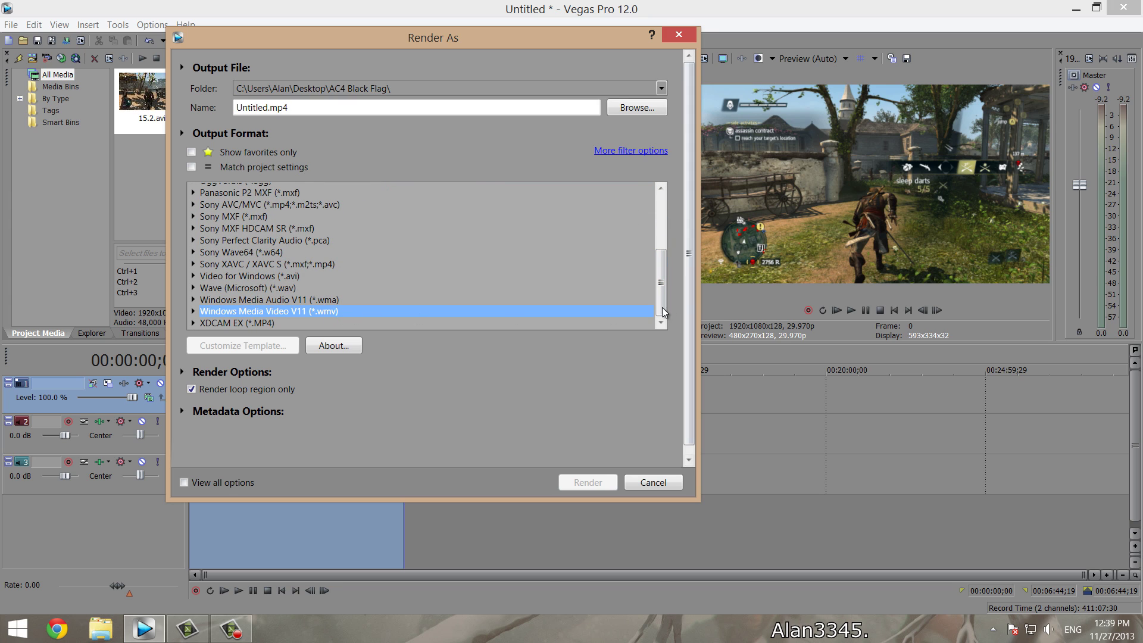
left_click_drag(663, 312, 659, 233)
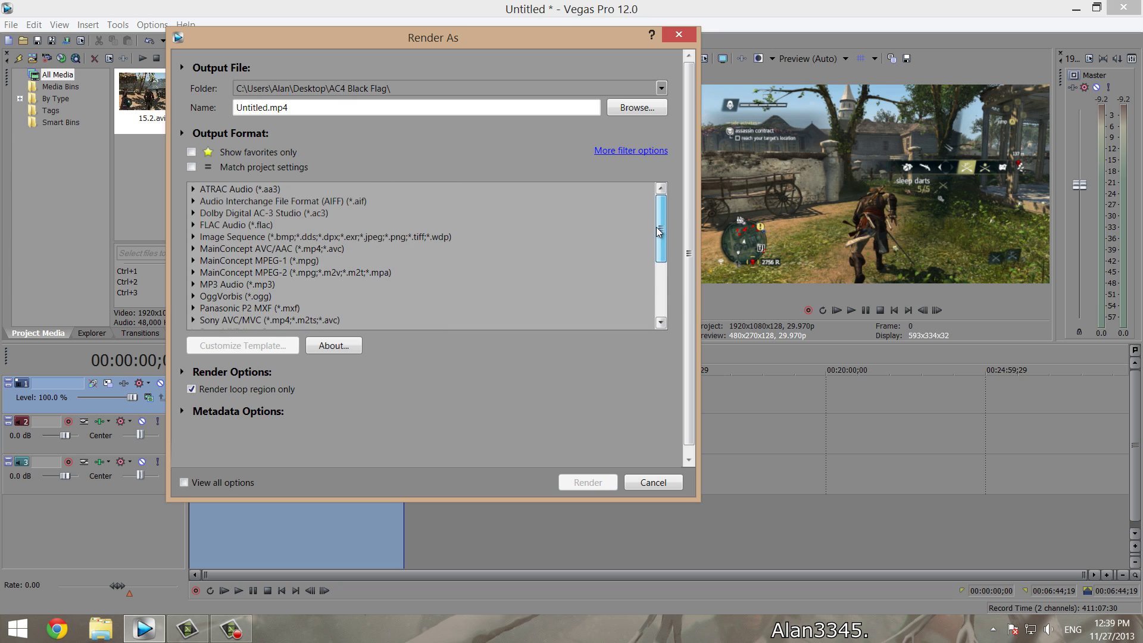
left_click(297, 253)
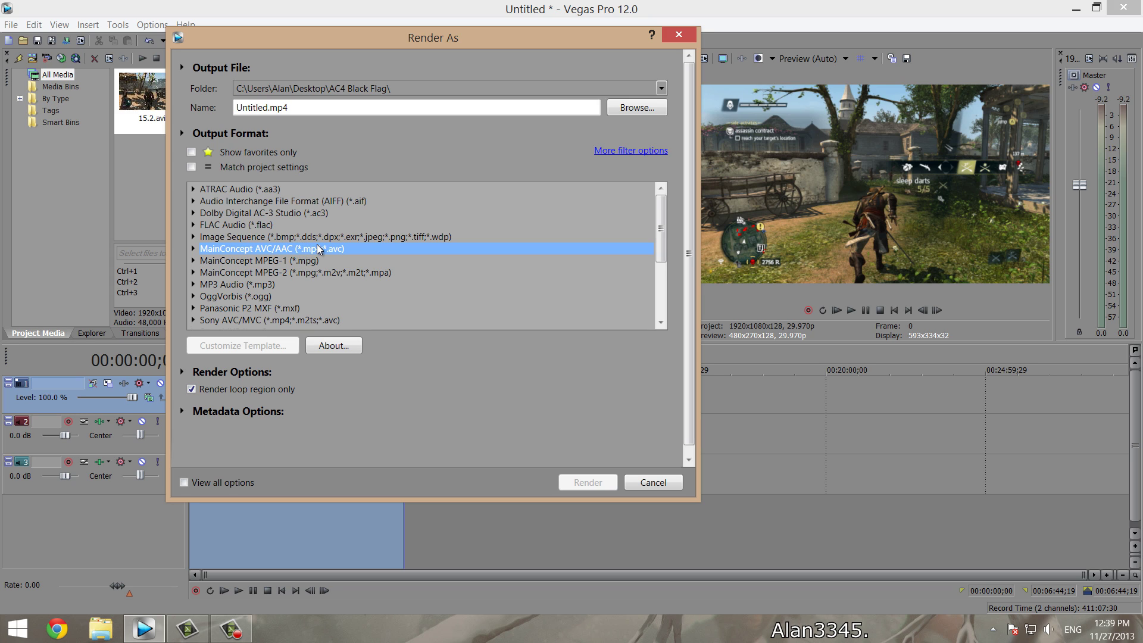
- Expand MainConcept AVC/AAC and select the Internet HD 1080p template
left_click(193, 249)
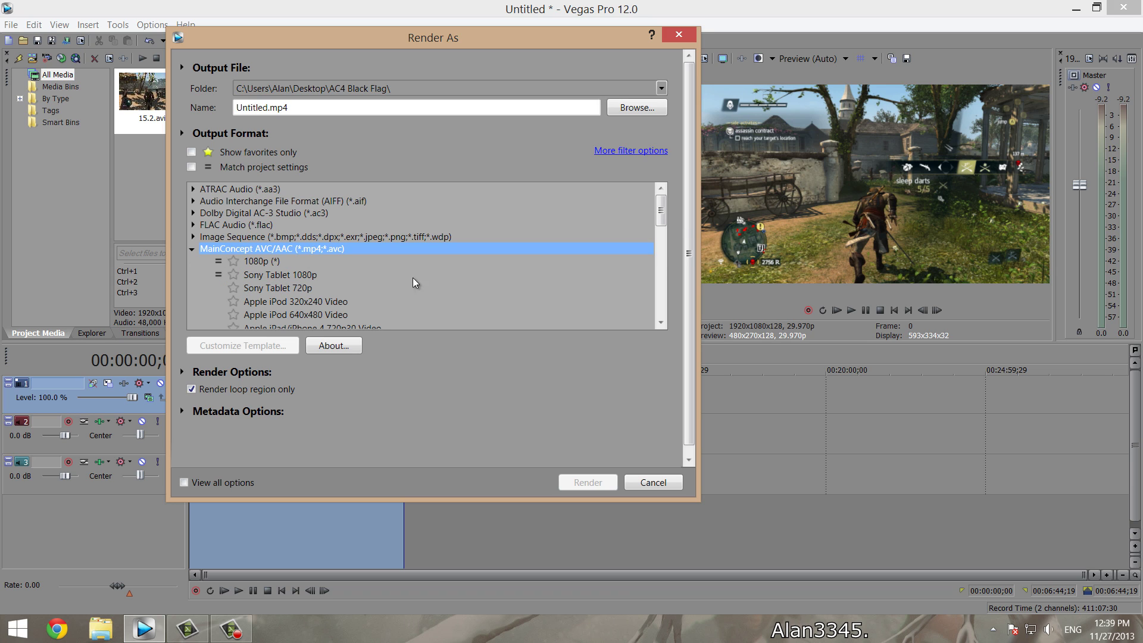
left_click_drag(661, 217, 659, 257)
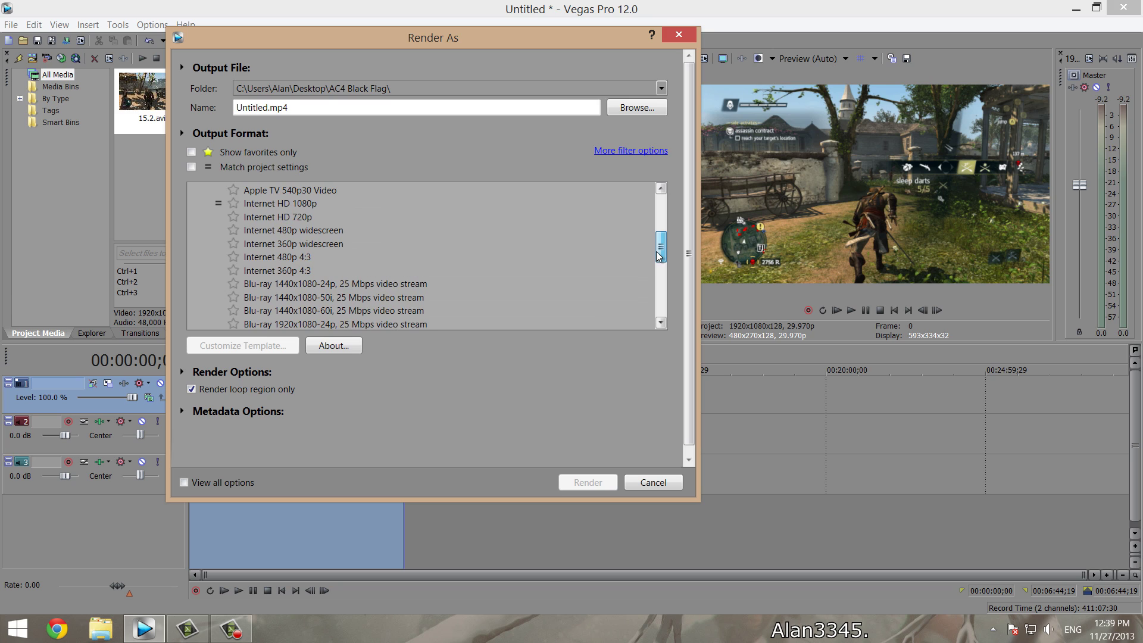
left_click(295, 203)
left_click(305, 218)
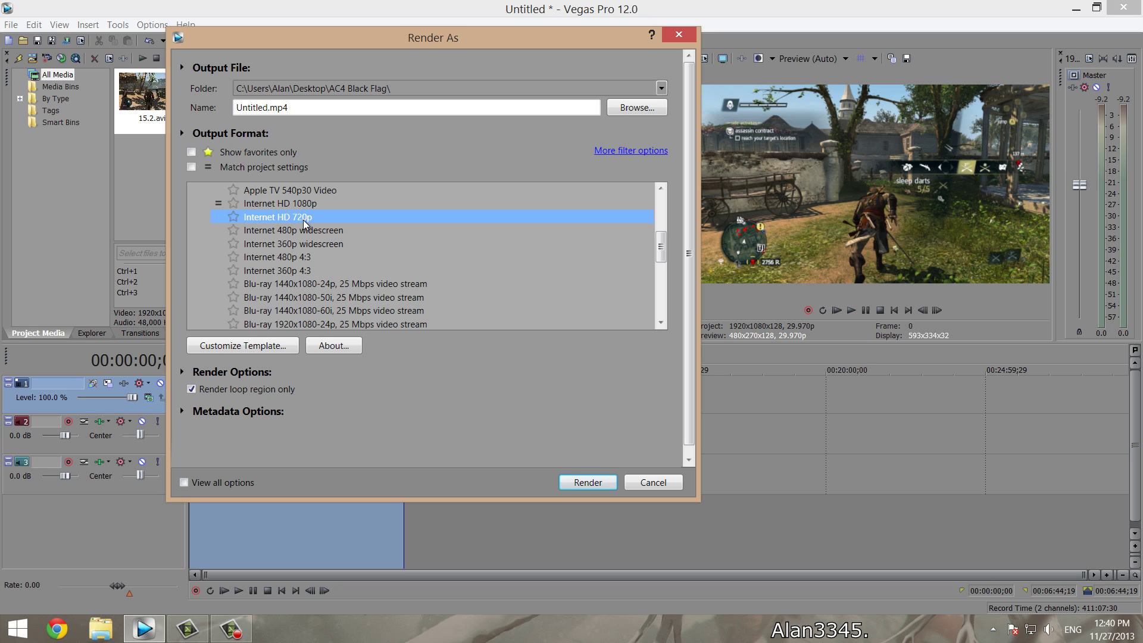
left_click(279, 205)
- Inspect the Internet HD 1080p custom settings, then close them and Render As without rendering
left_click(285, 345)
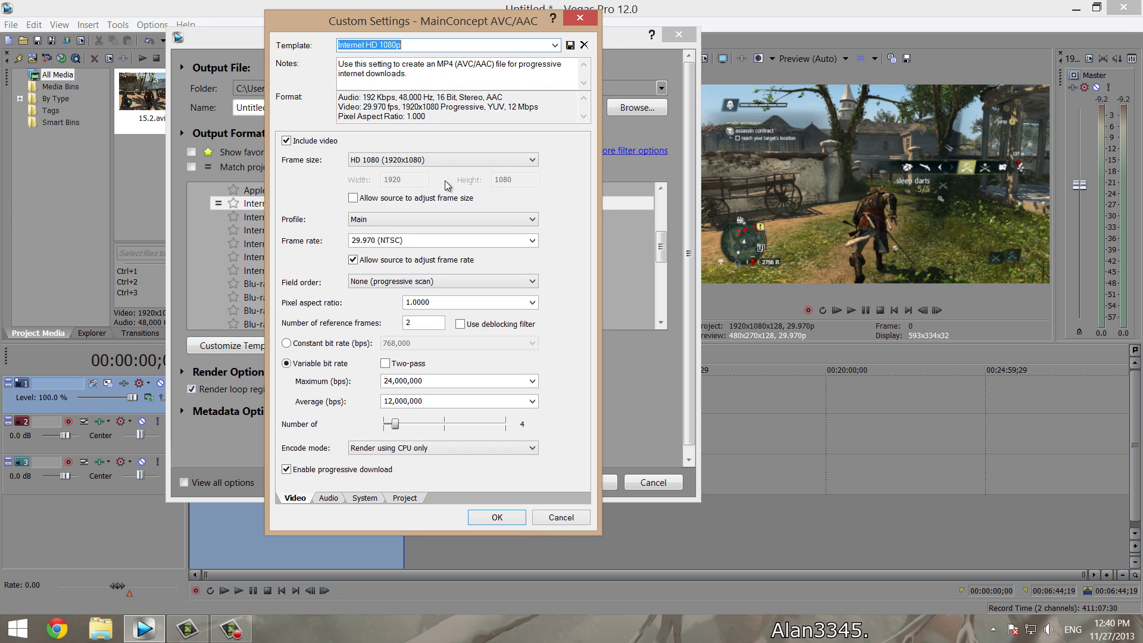
left_click(580, 21)
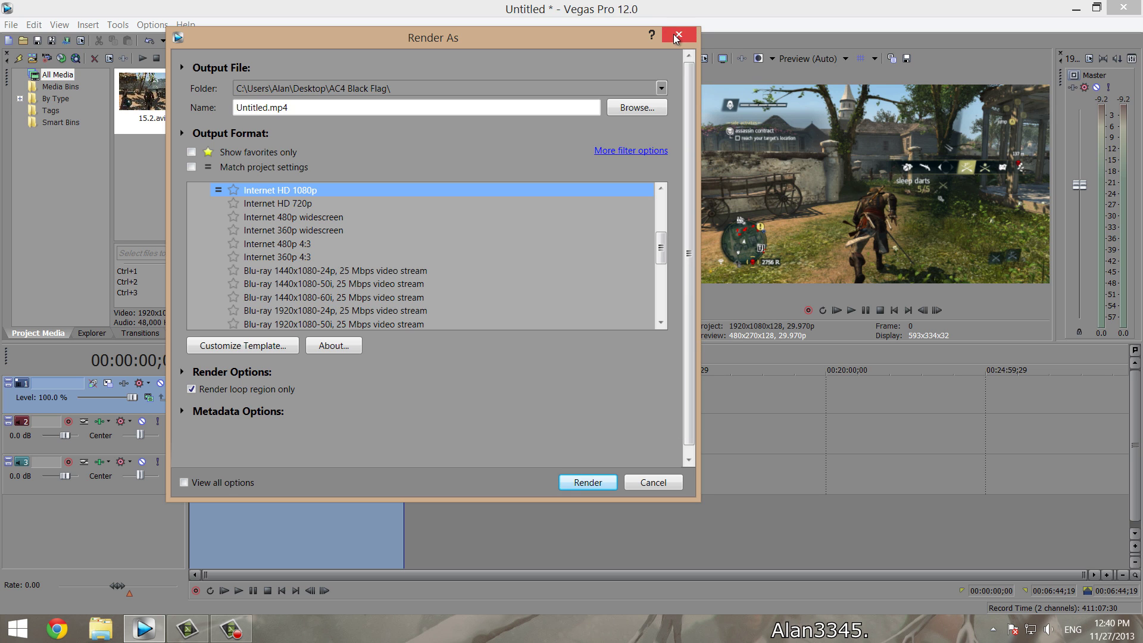
left_click(677, 38)
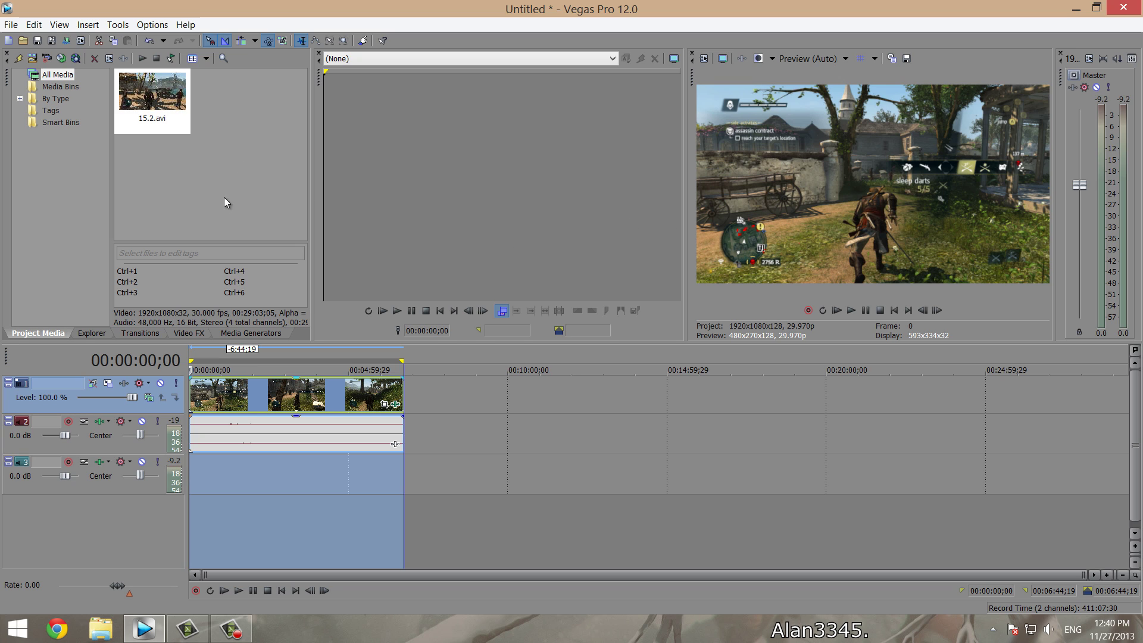
- Set video preferences GPU acceleration to the AMD Tahiti card and close preferences, keeping the change
left_click(148, 26)
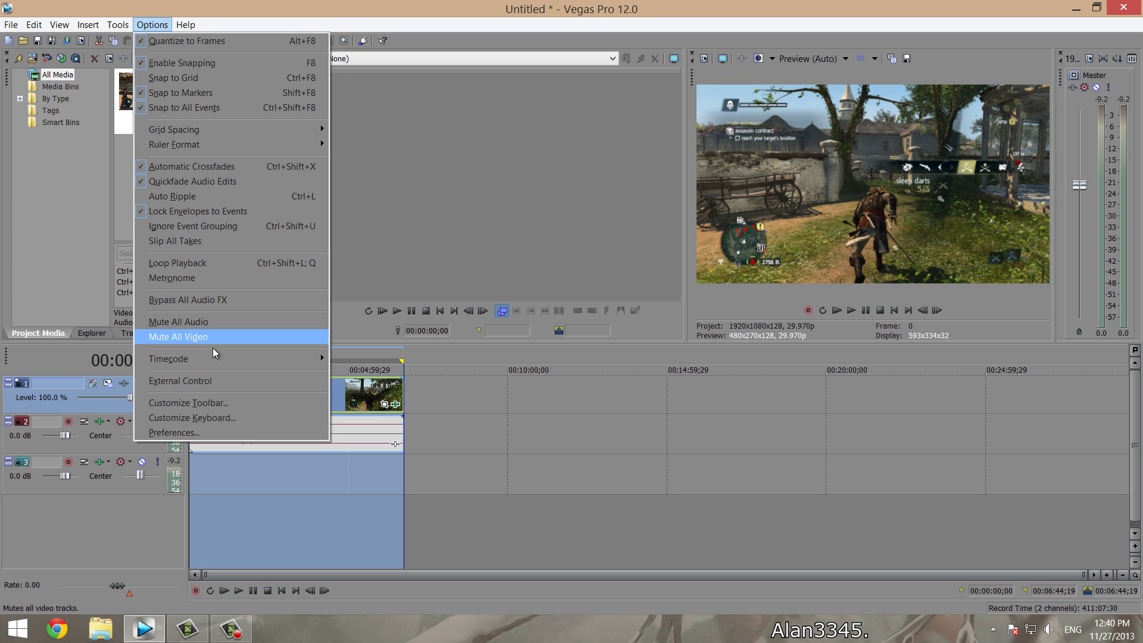
left_click(195, 435)
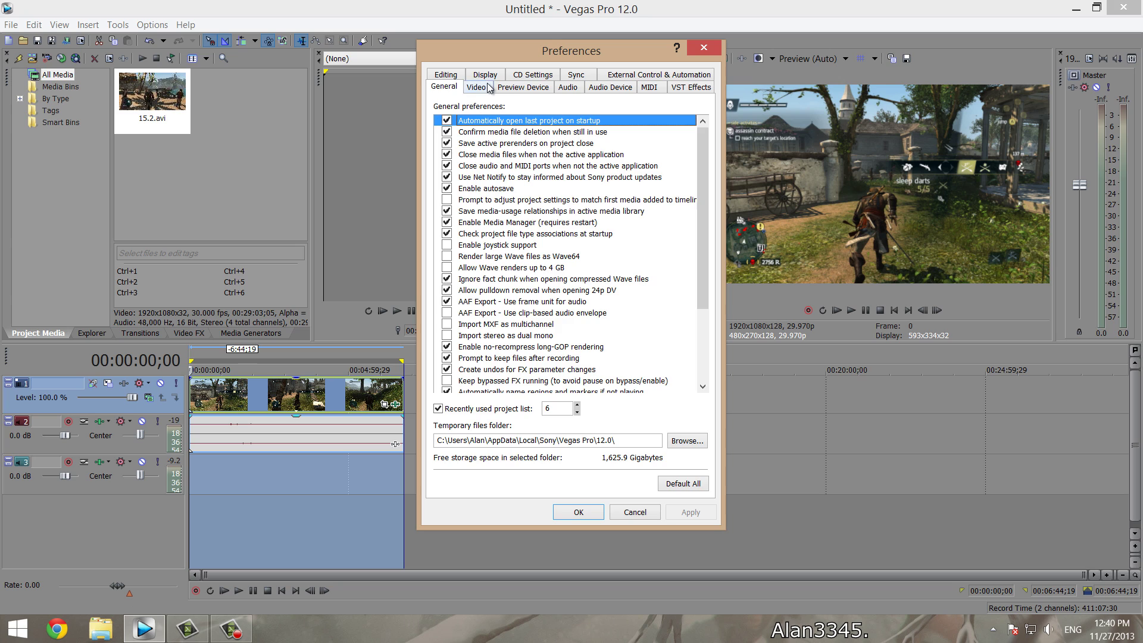
left_click(486, 88)
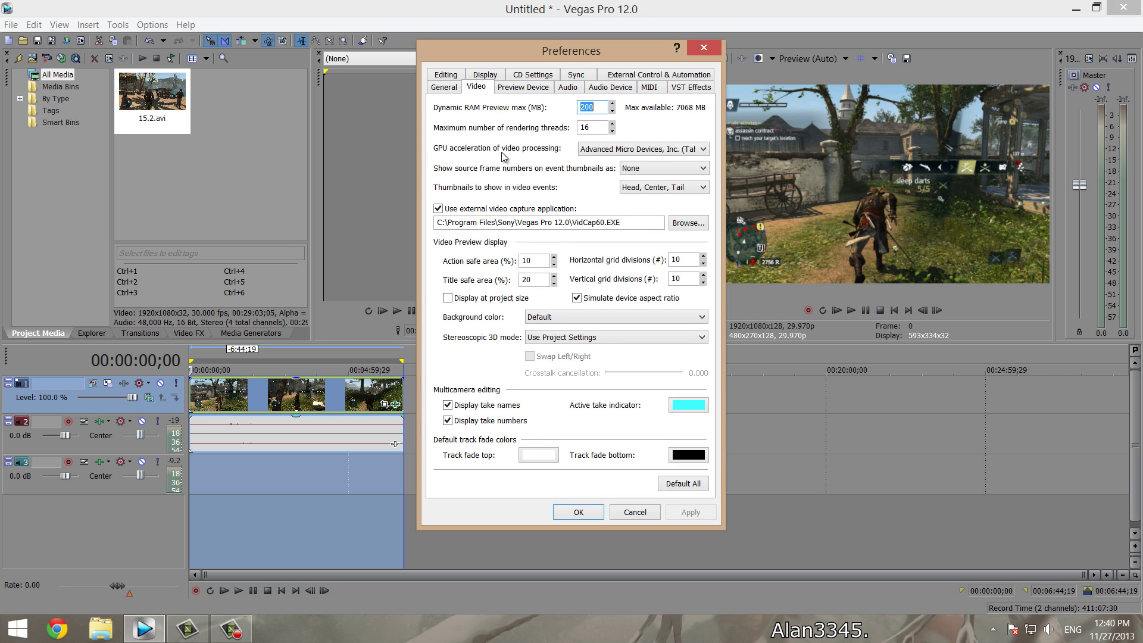
left_click(607, 153)
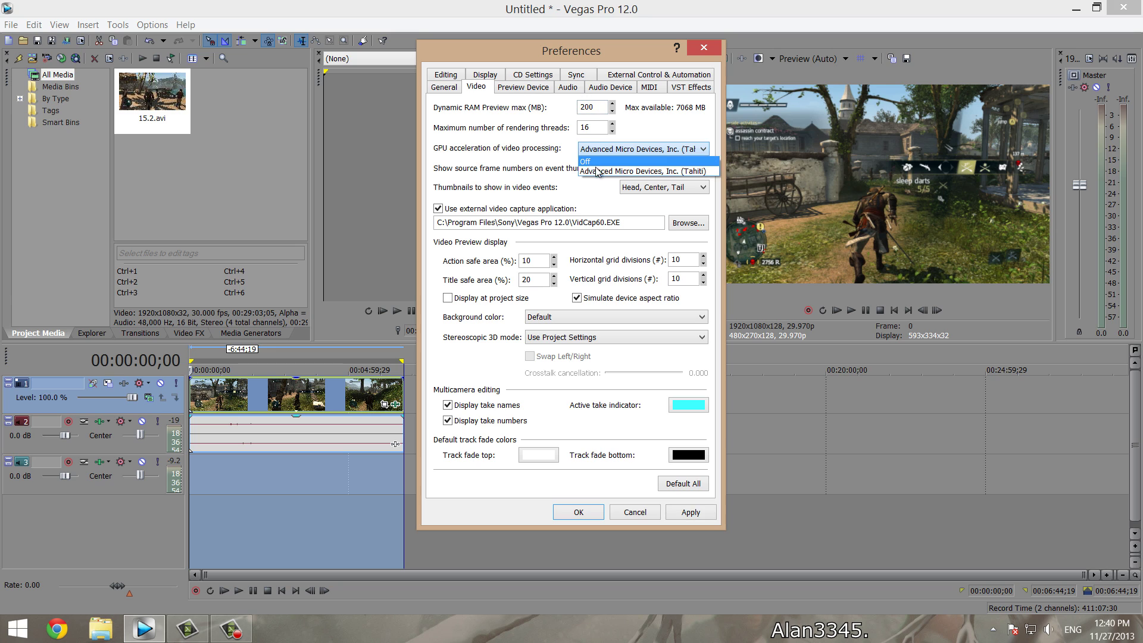
left_click(655, 176)
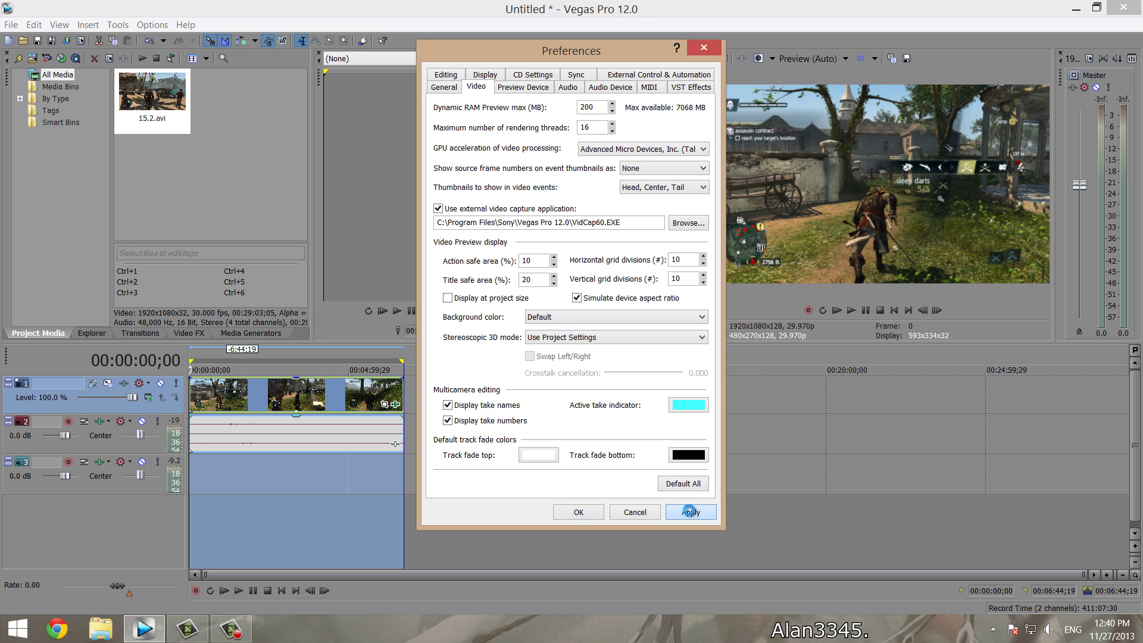
left_click(578, 512)
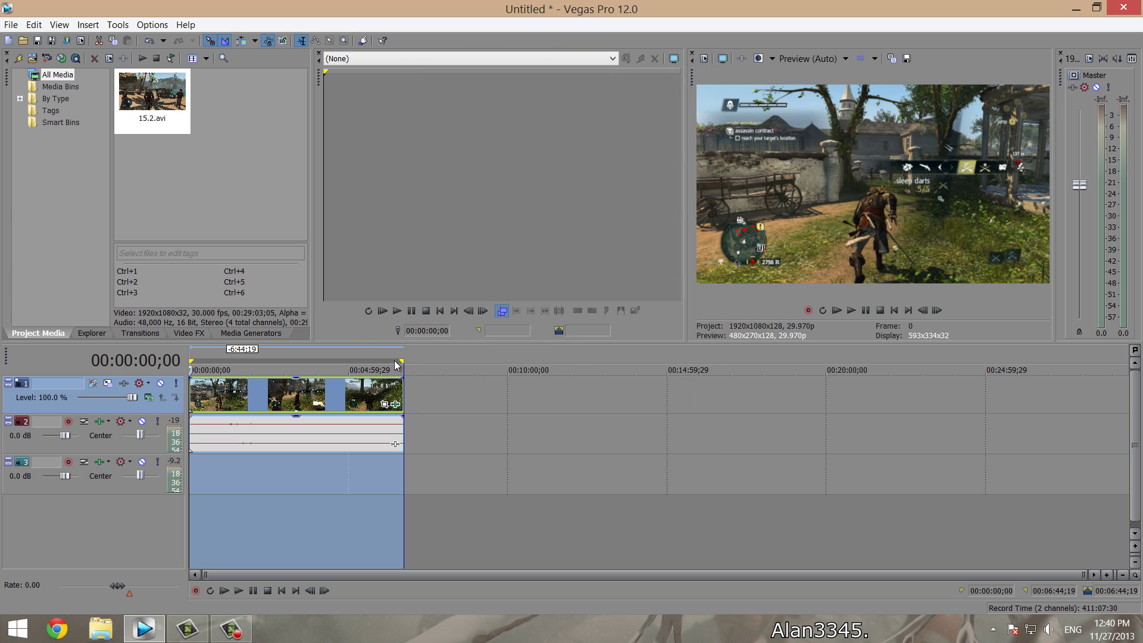
- Reopen Render As with all formats and customize the MainConcept Internet HD 1080p template
left_click(66, 40)
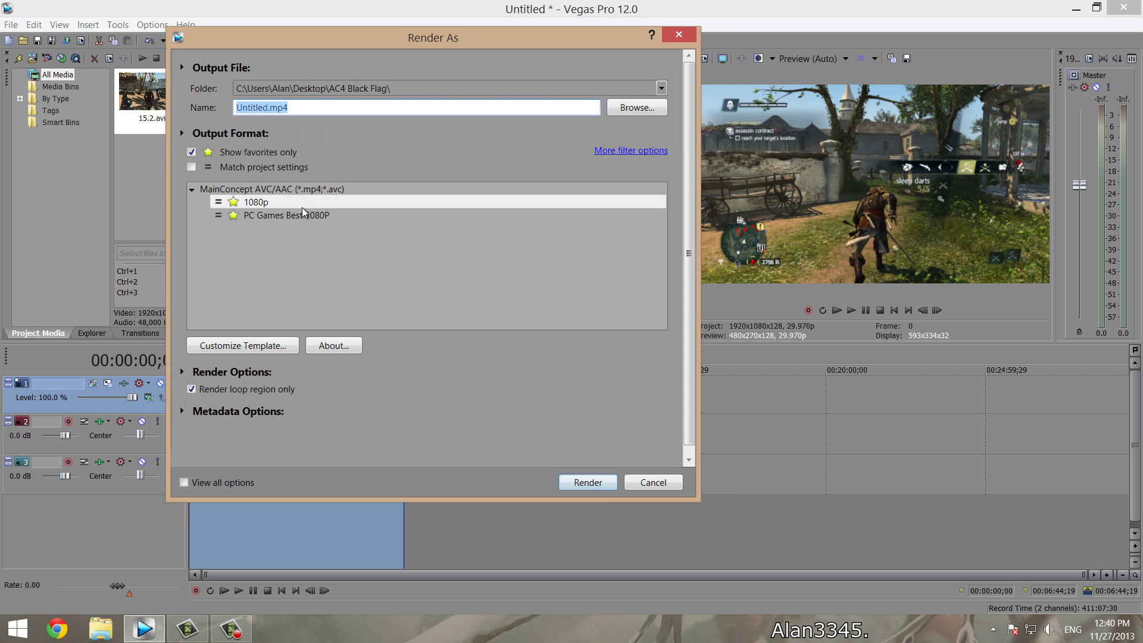
left_click(191, 152)
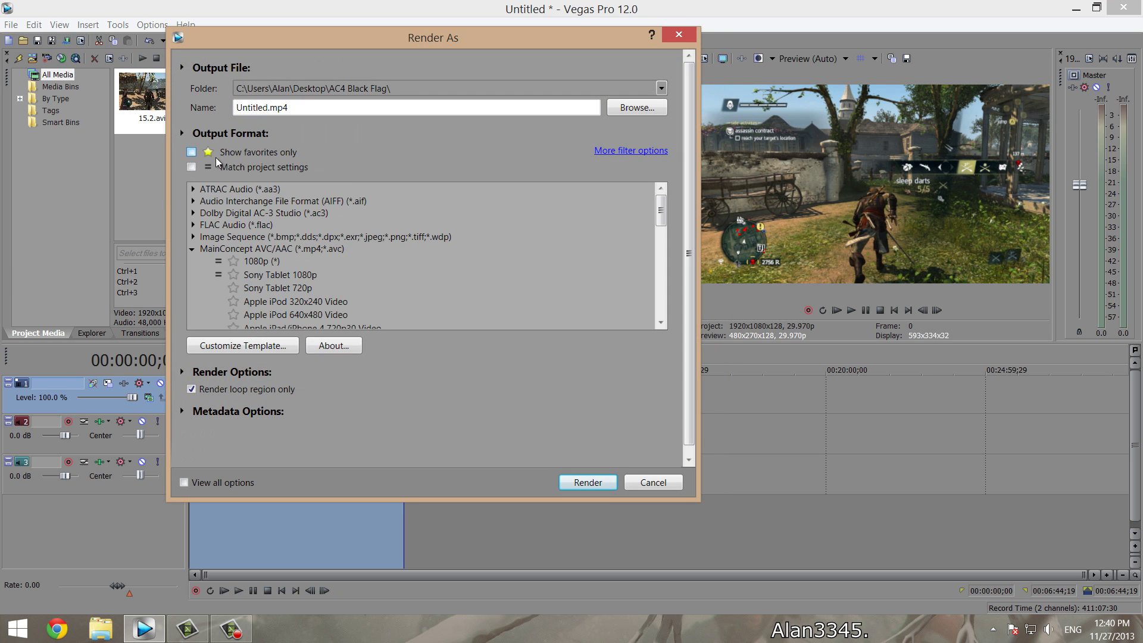
left_click_drag(662, 207, 662, 245)
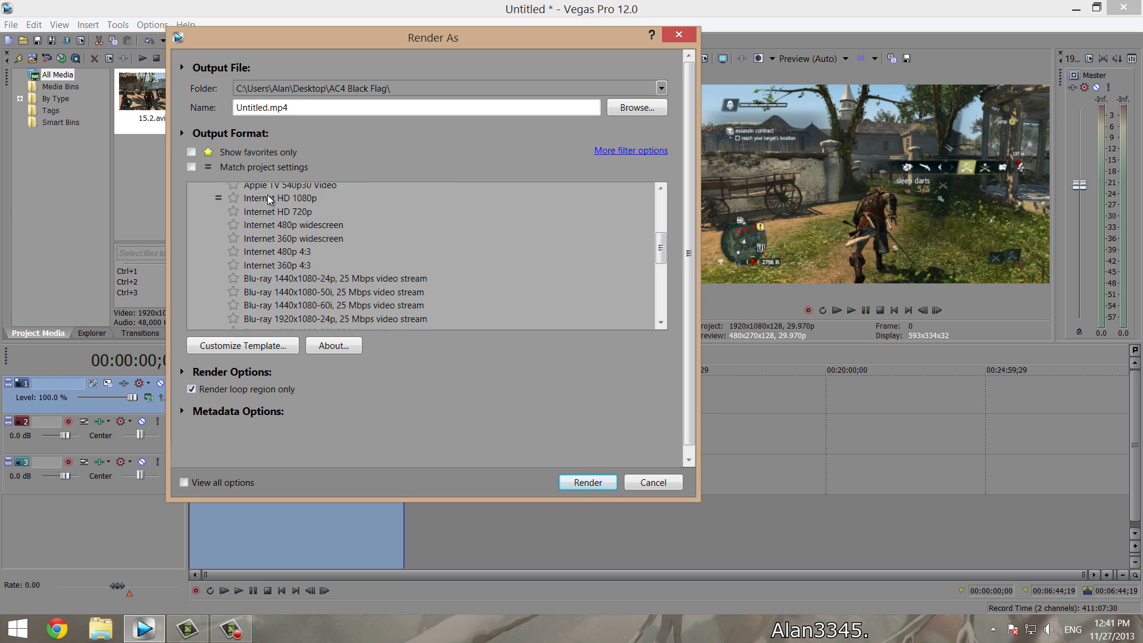
left_click(276, 345)
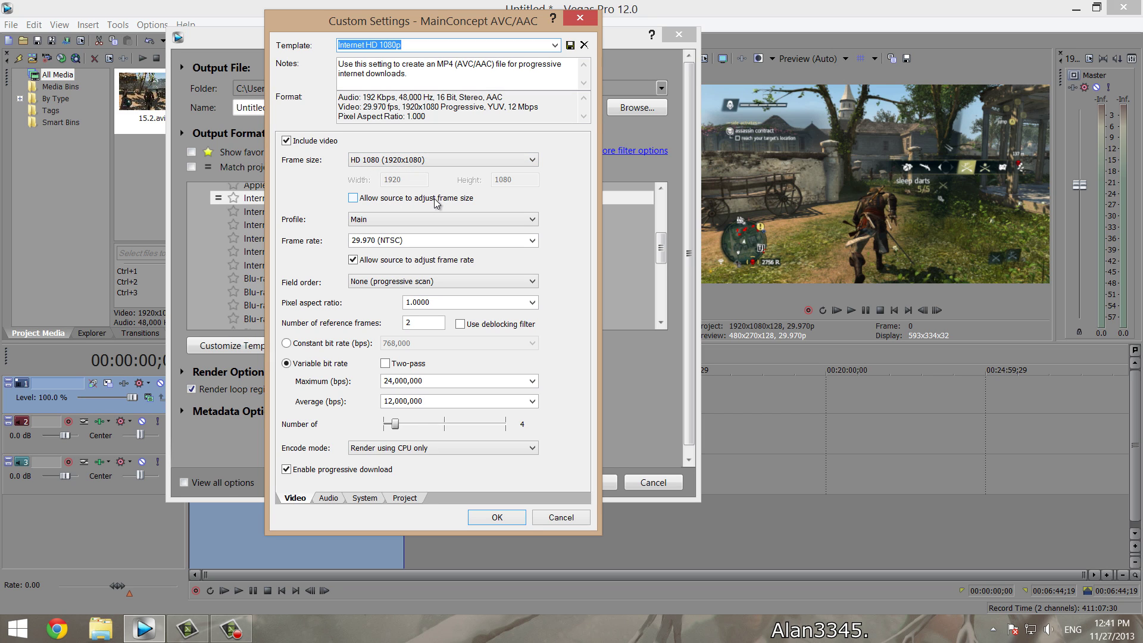
- Keep the Main profile and 1.0000 pixel aspect ratio, and switch video to constant bit rate
left_click(359, 220)
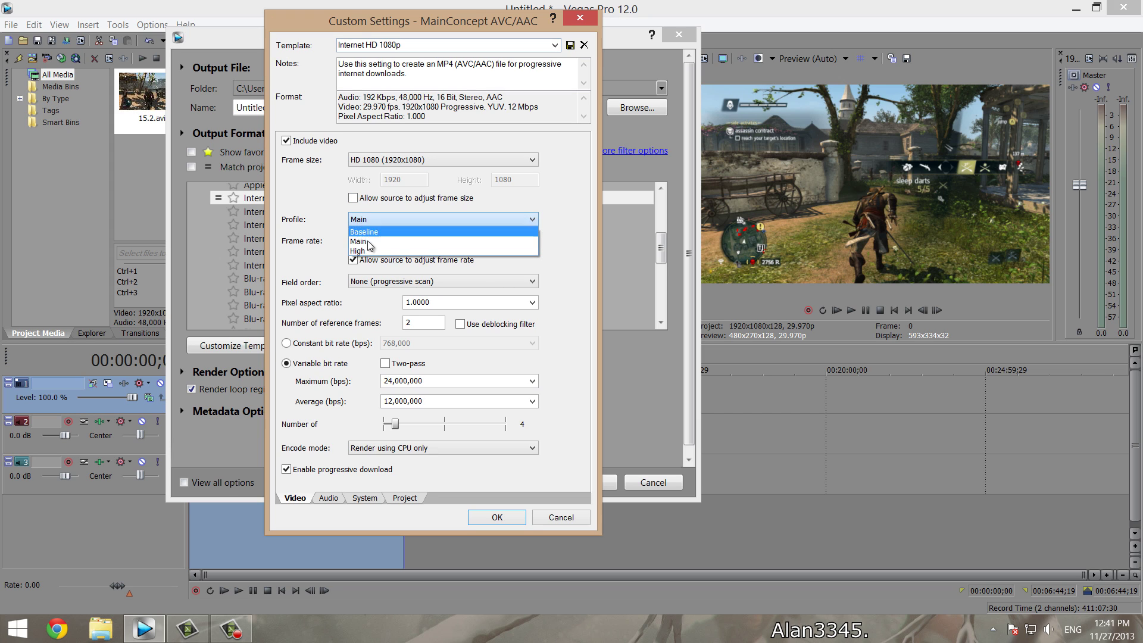
left_click(375, 242)
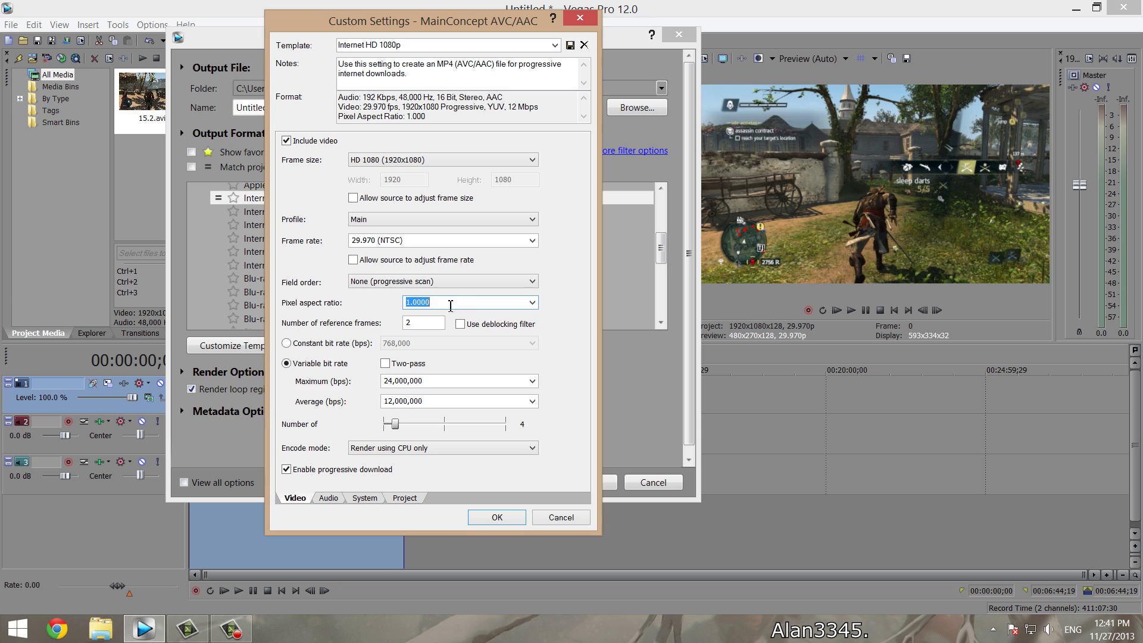
left_click(532, 303)
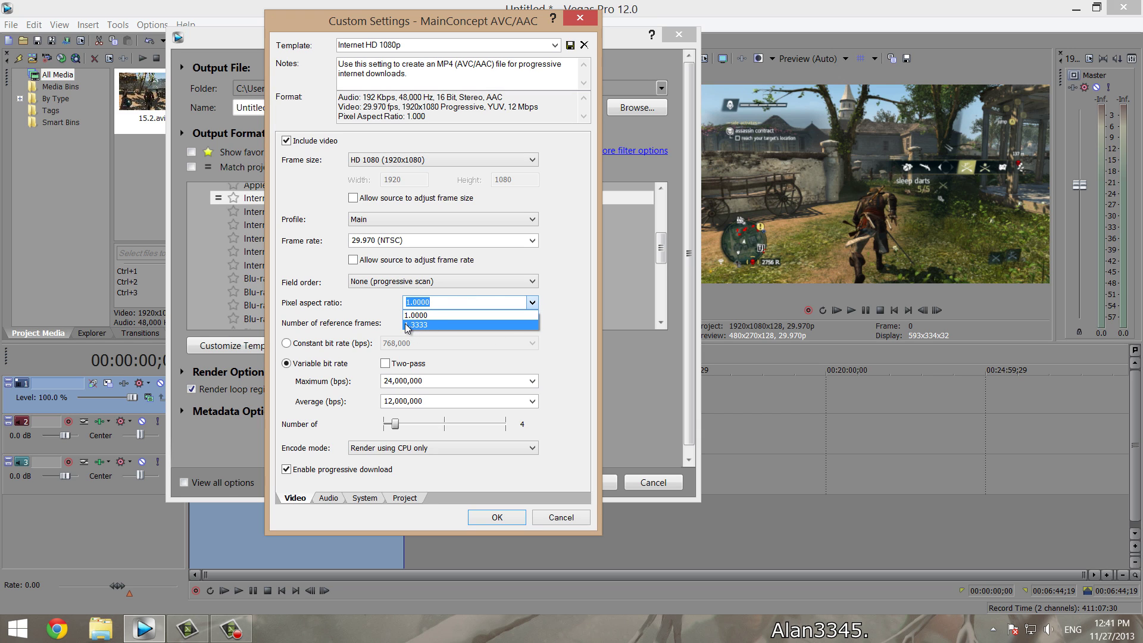
left_click(423, 315)
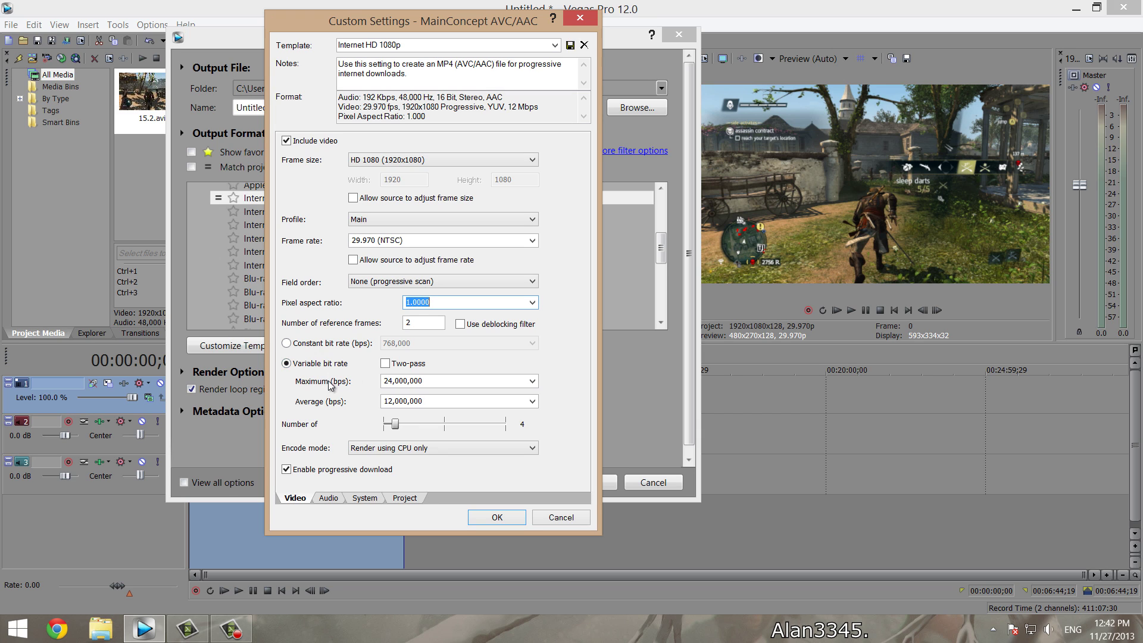
left_click(297, 346)
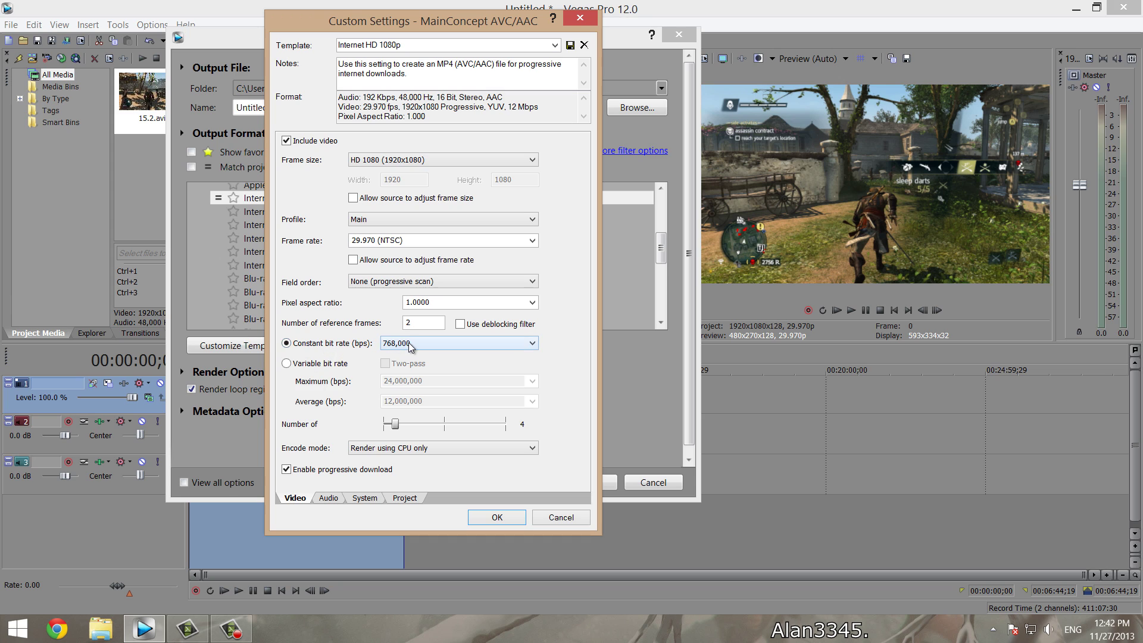
- Show the available constant bit-rate values, currently at 768,000 bps
left_click(431, 347)
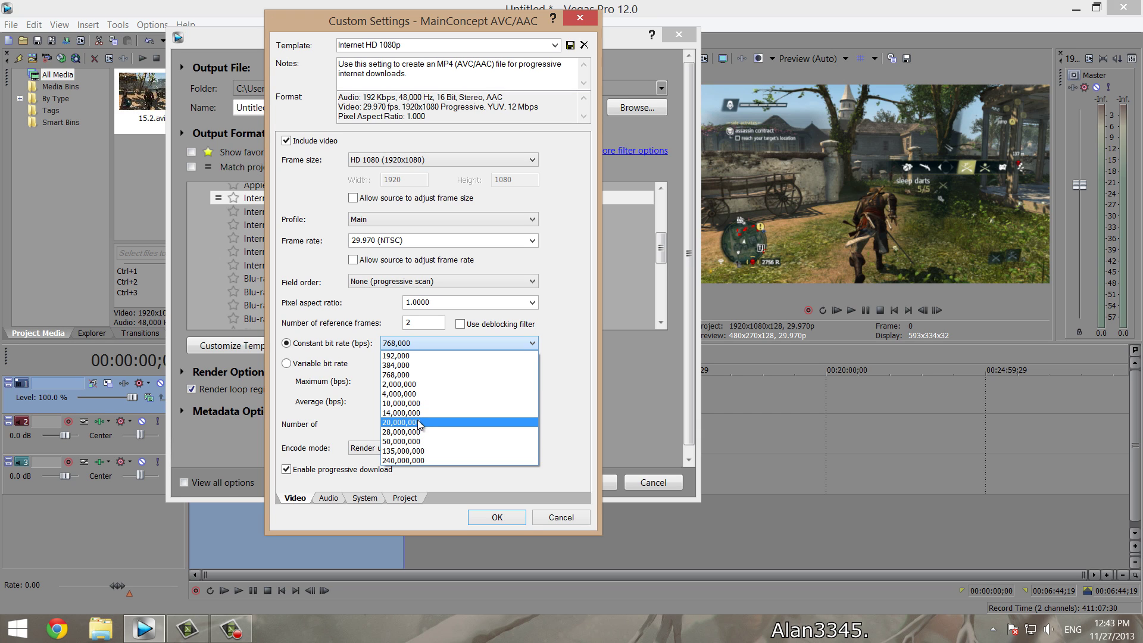
- Set a constant 20,000,000 bps bit rate, slider value 20, and OpenCL encode mode
left_click(417, 422)
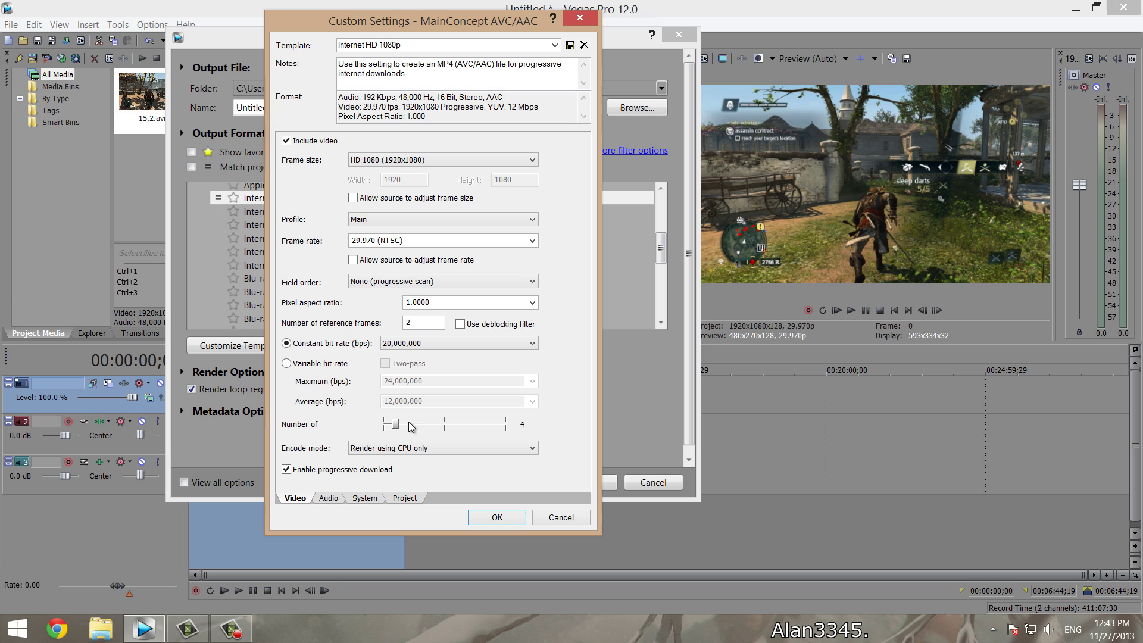
left_click_drag(393, 424, 459, 423)
left_click(412, 451)
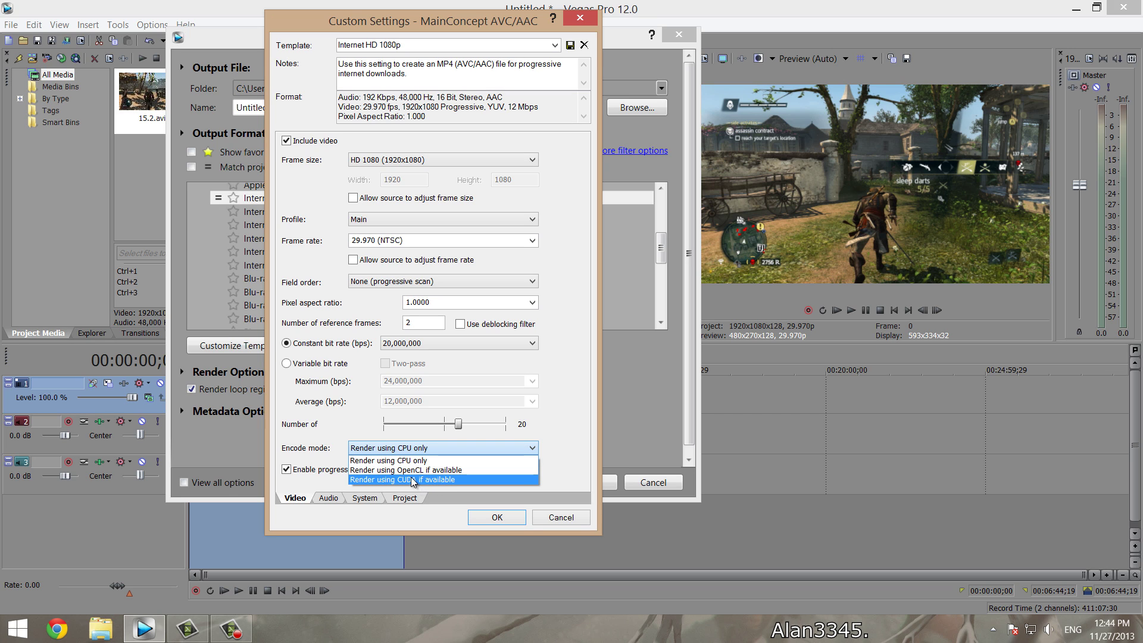
left_click(406, 470)
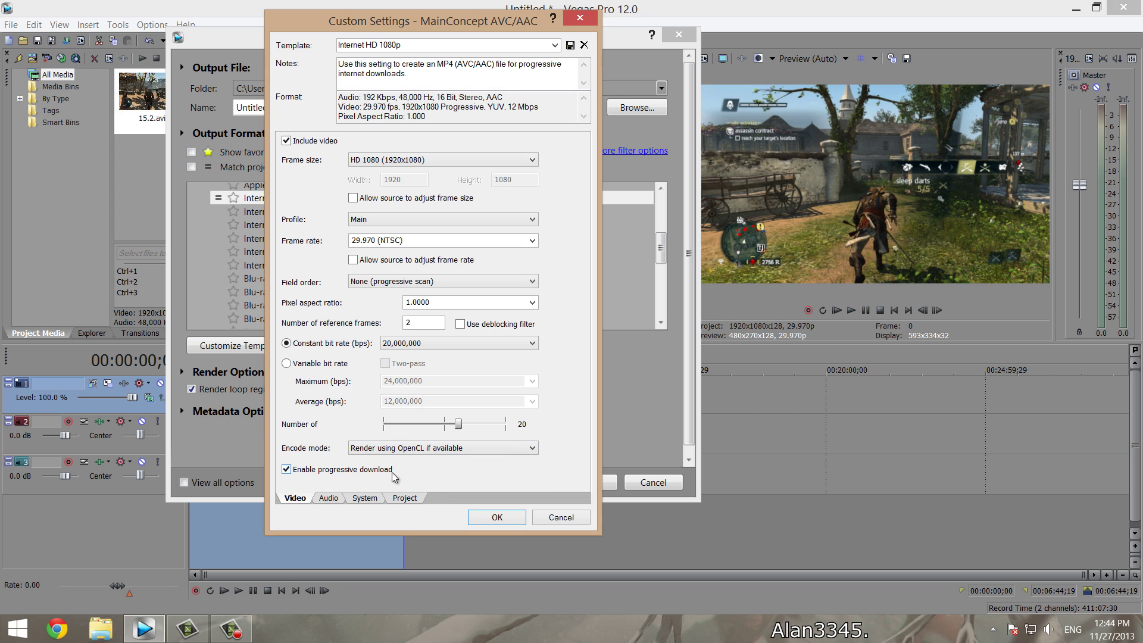
left_click(333, 498)
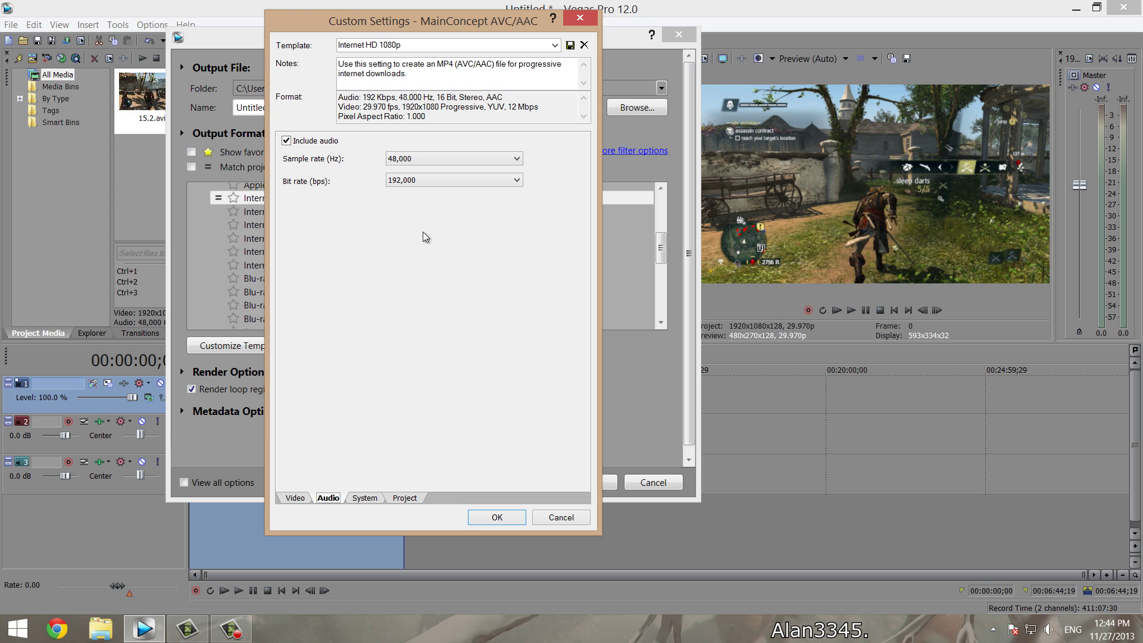
- Keep the audio sample rate at 48,000 and confirm GPU encoding is available
left_click(424, 161)
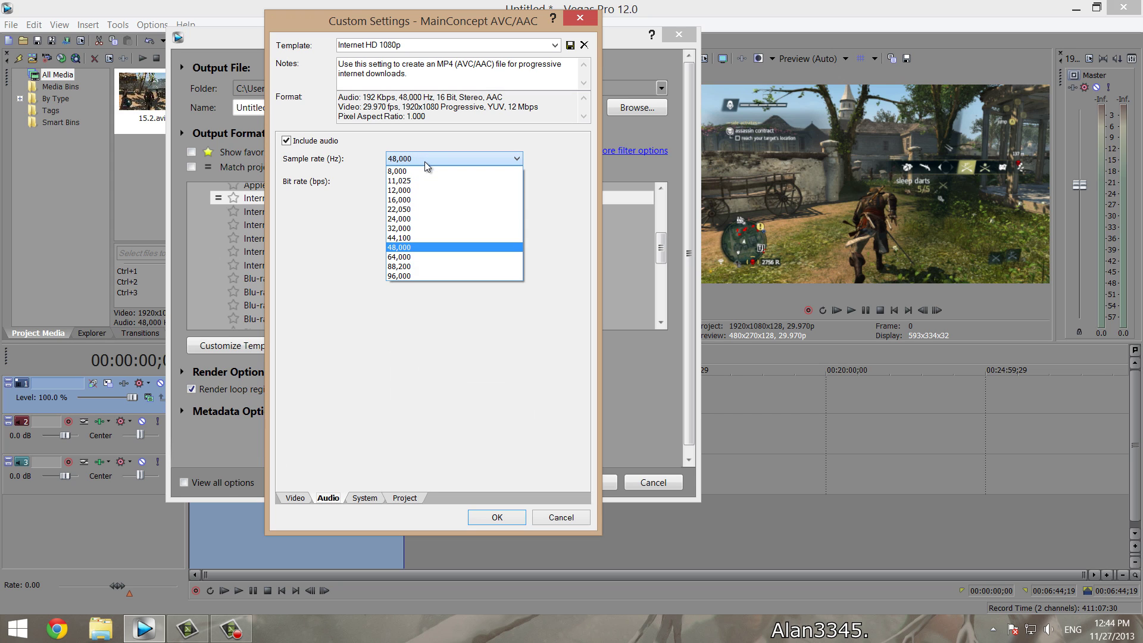
left_click(424, 161)
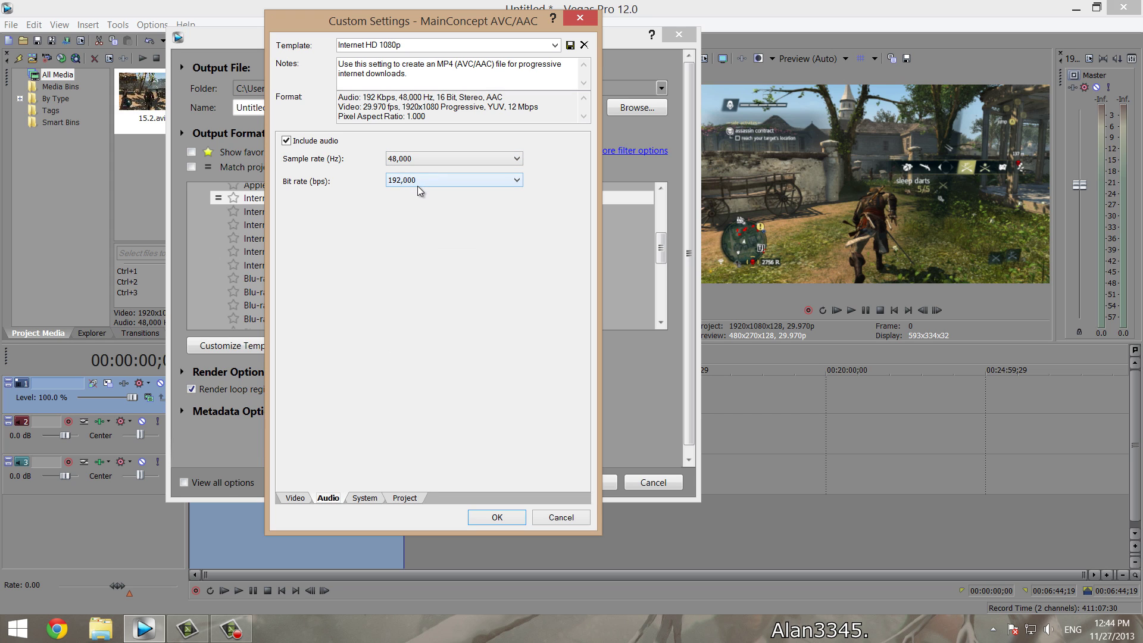
left_click(371, 497)
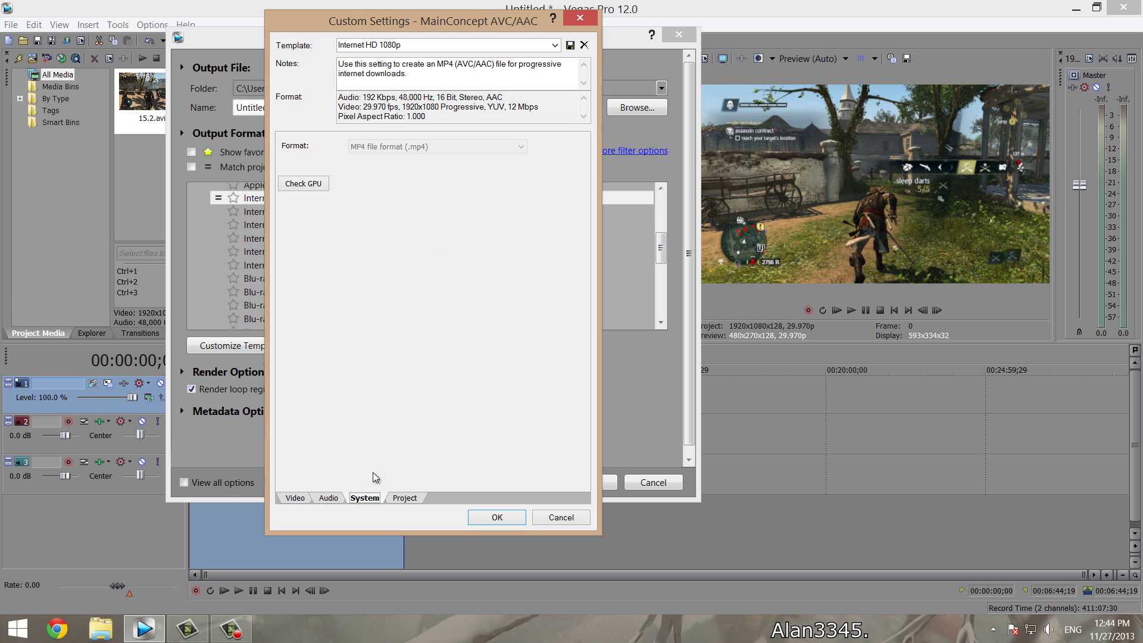
left_click(316, 186)
- Set video rendering quality to Best, accept the customized template, and star Internet HD 1080p (*)
left_click(406, 499)
left_click(463, 146)
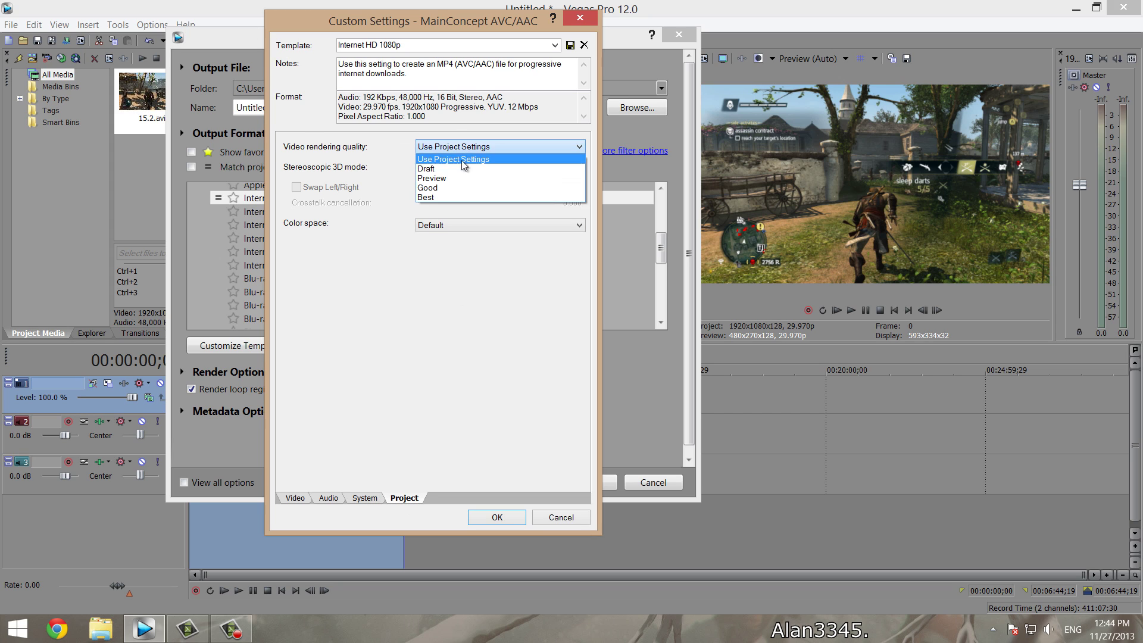
left_click(436, 198)
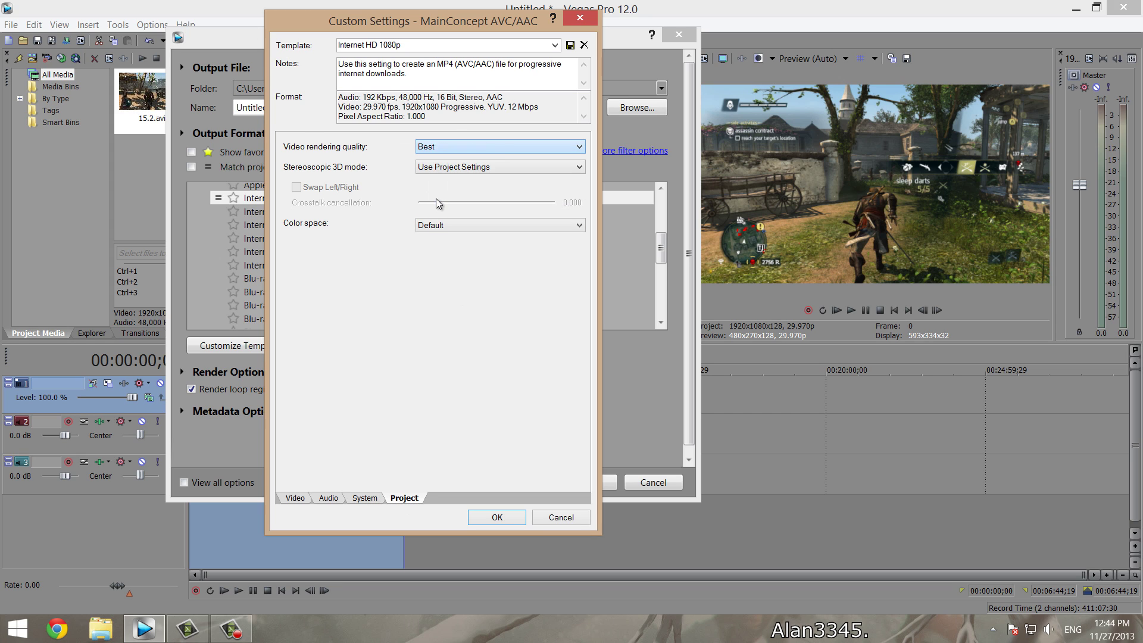
left_click(302, 497)
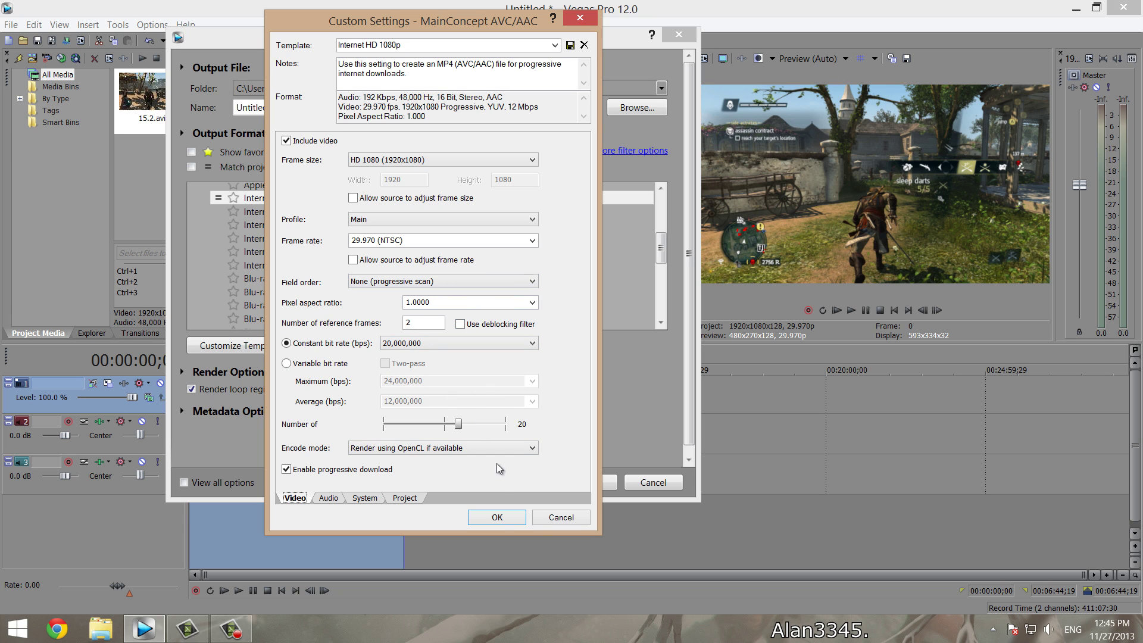
left_click(501, 517)
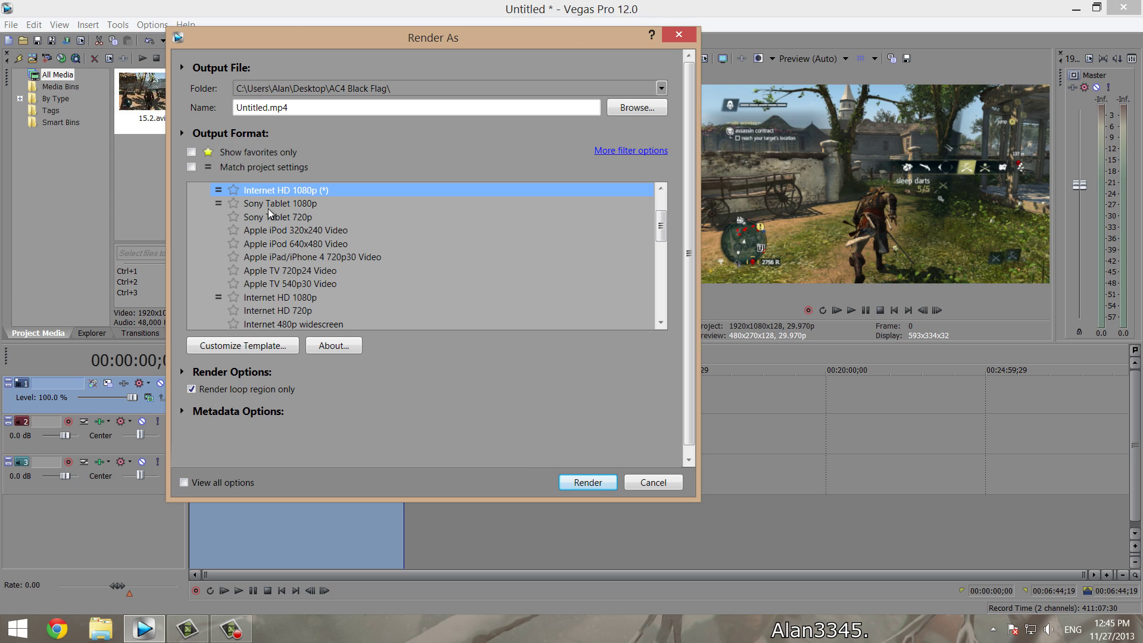
left_click(234, 190)
- Show only favourite templates and render the project to Untitled.mp4
left_click(213, 149)
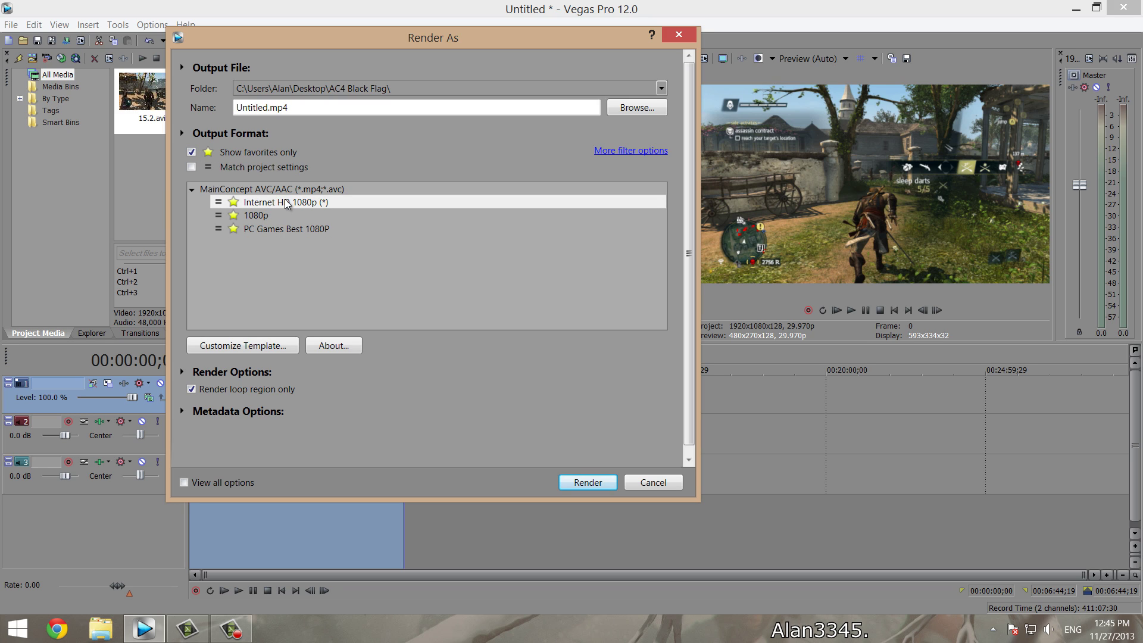
left_click(587, 481)
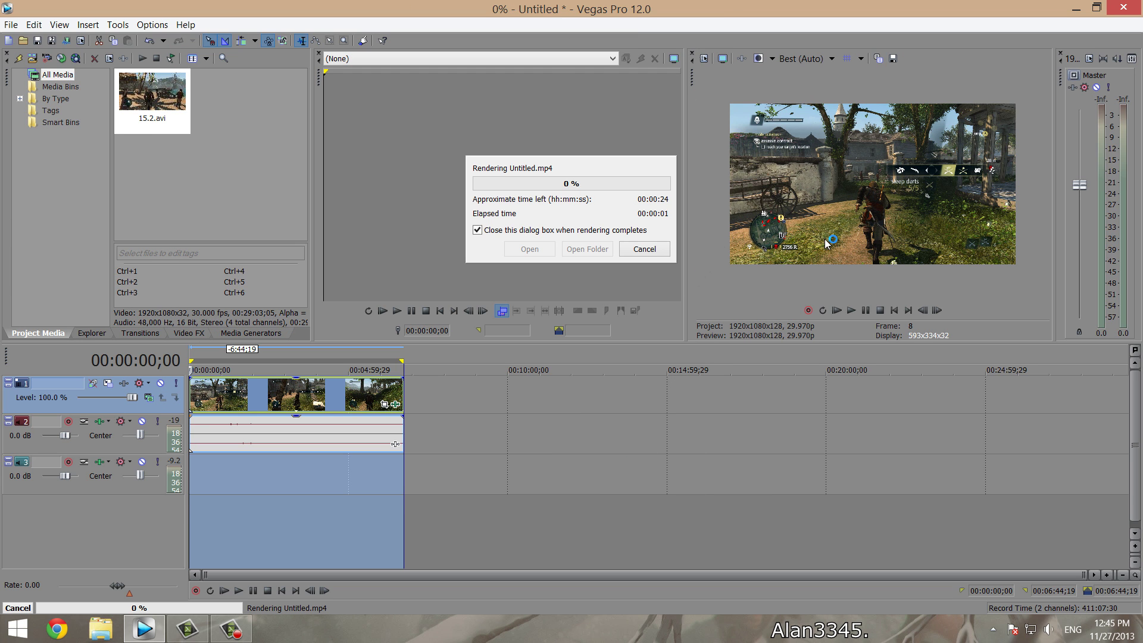